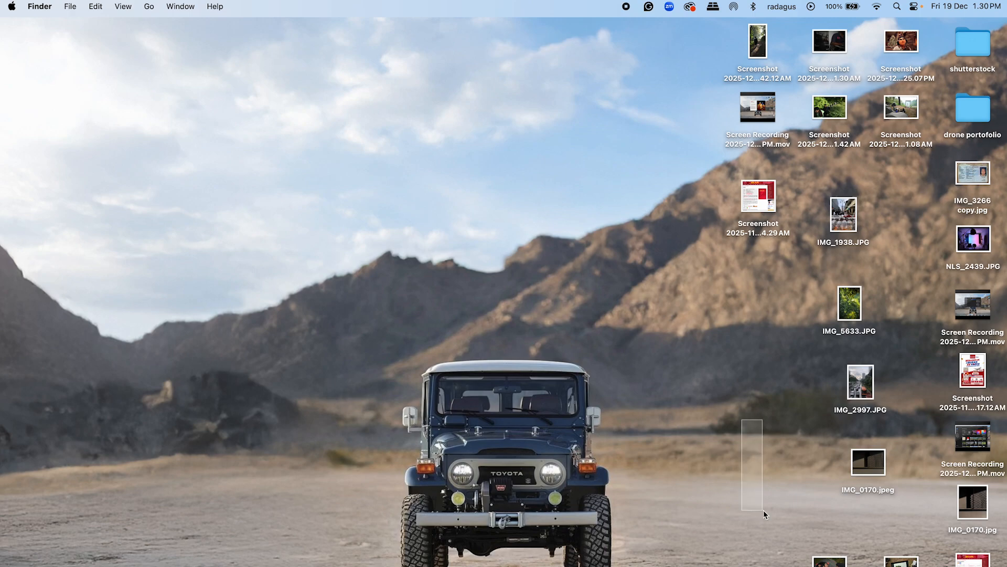
# Step: Launch Adobe Lightroom and open "Screenshot 2025-12-18 at 7.42.12 AM.png" from the local Desktop folder
pyautogui.press('F4')
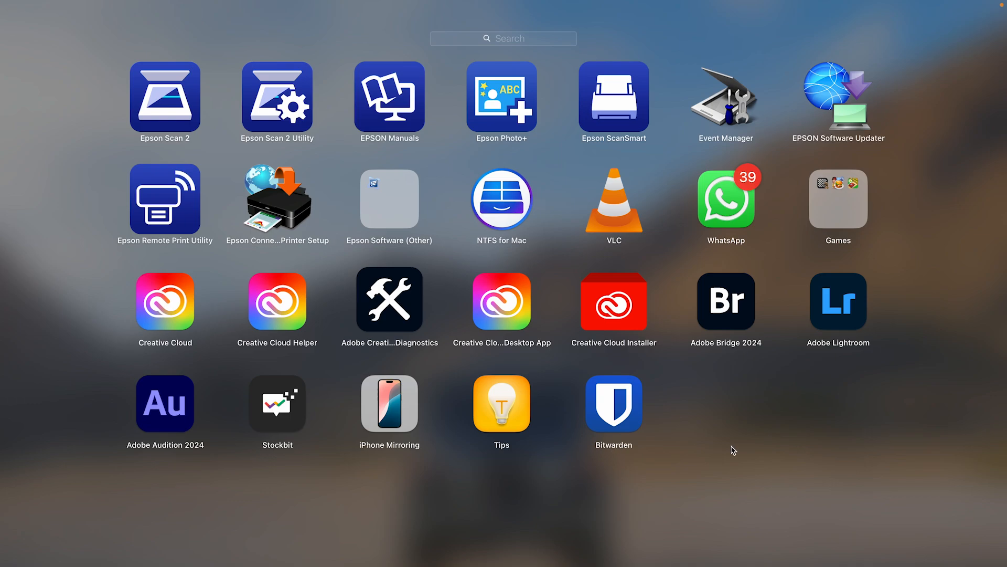
pyautogui.click(831, 311)
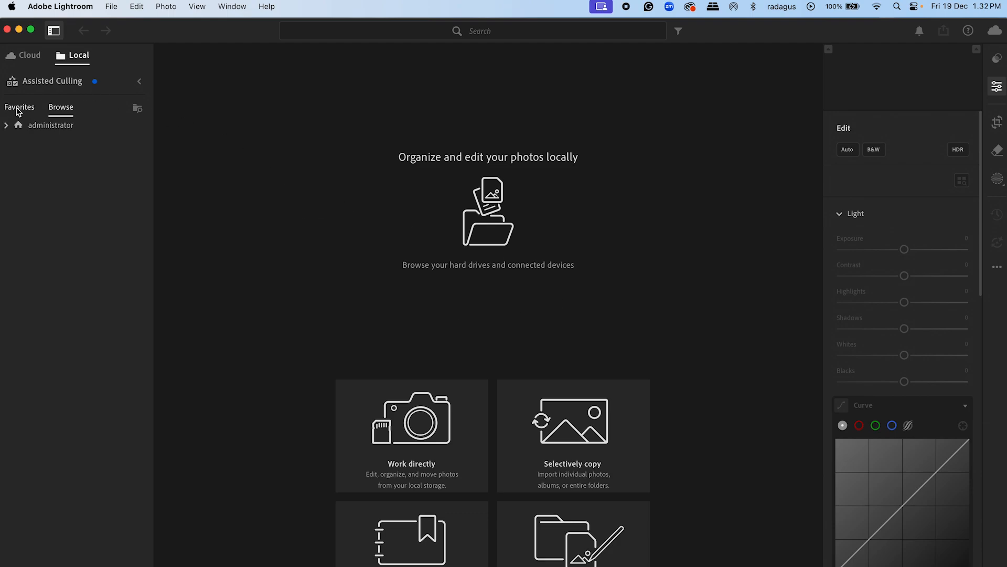
pyautogui.click(7, 124)
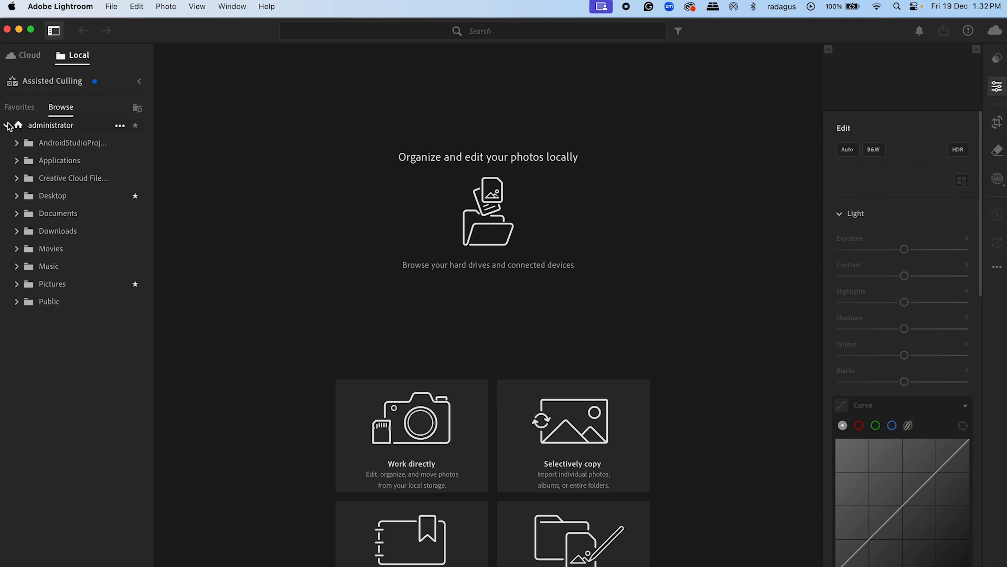
pyautogui.click(17, 196)
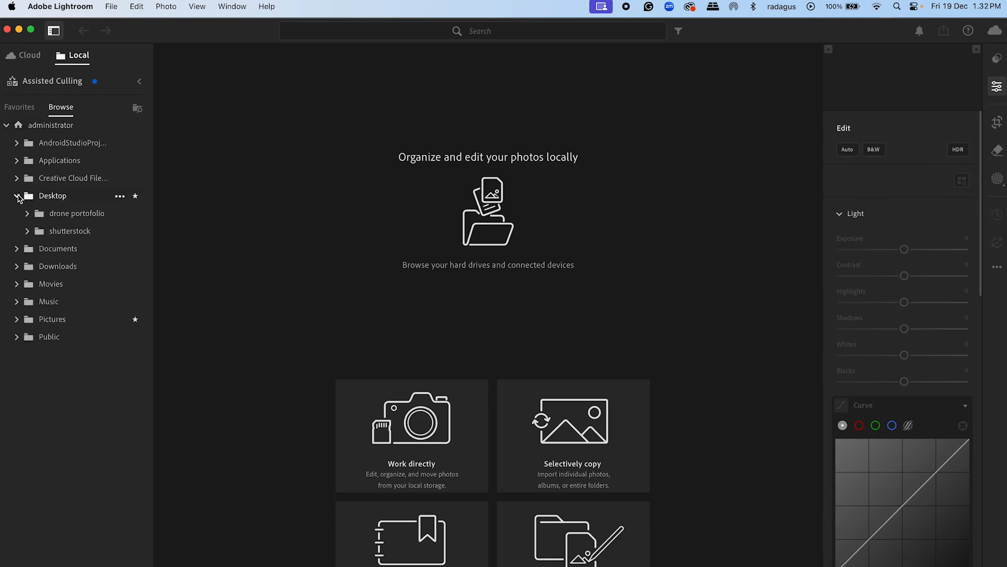
pyautogui.click(48, 198)
pyautogui.click(741, 565)
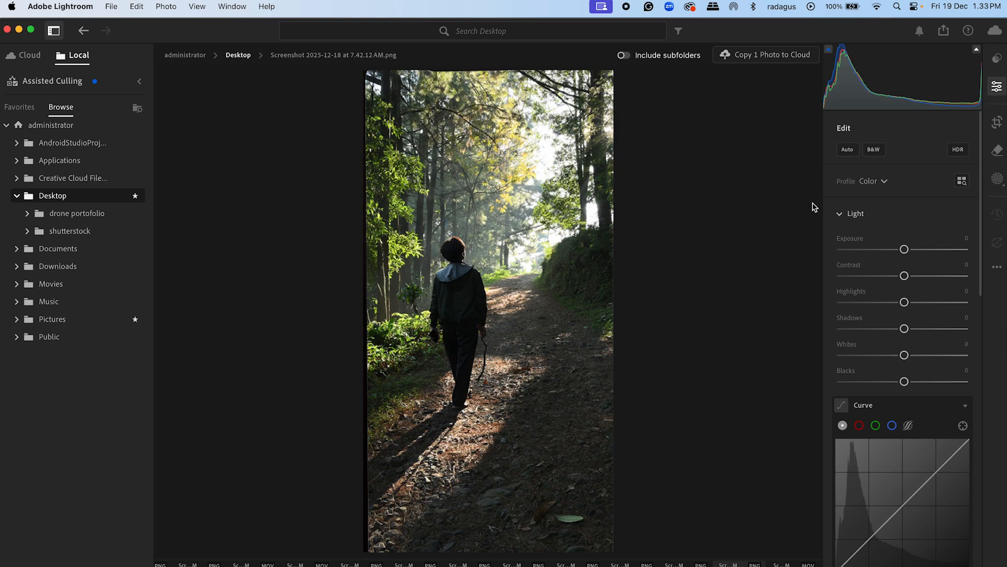
# Step: Collapse the Light, Color, Effects, Detail and Lens Blur sections of the edit adjustments
pyautogui.click(998, 87)
pyautogui.click(998, 87)
pyautogui.click(841, 215)
pyautogui.click(840, 249)
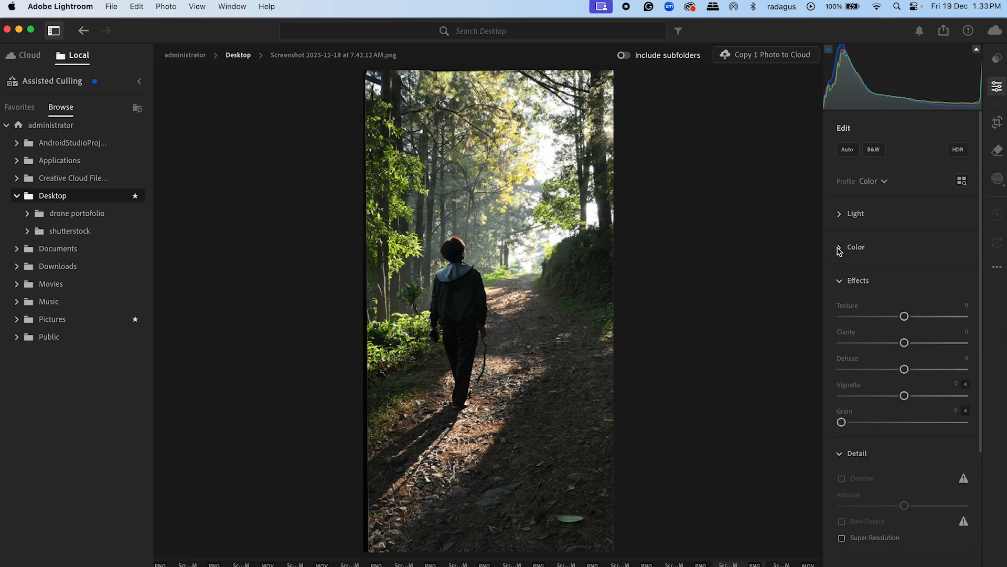
pyautogui.click(840, 282)
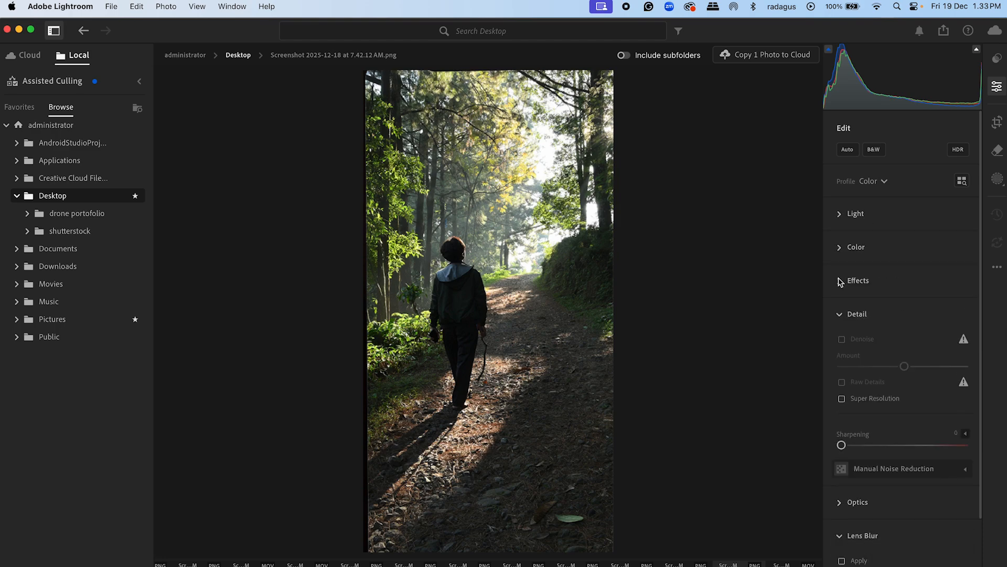
pyautogui.click(842, 315)
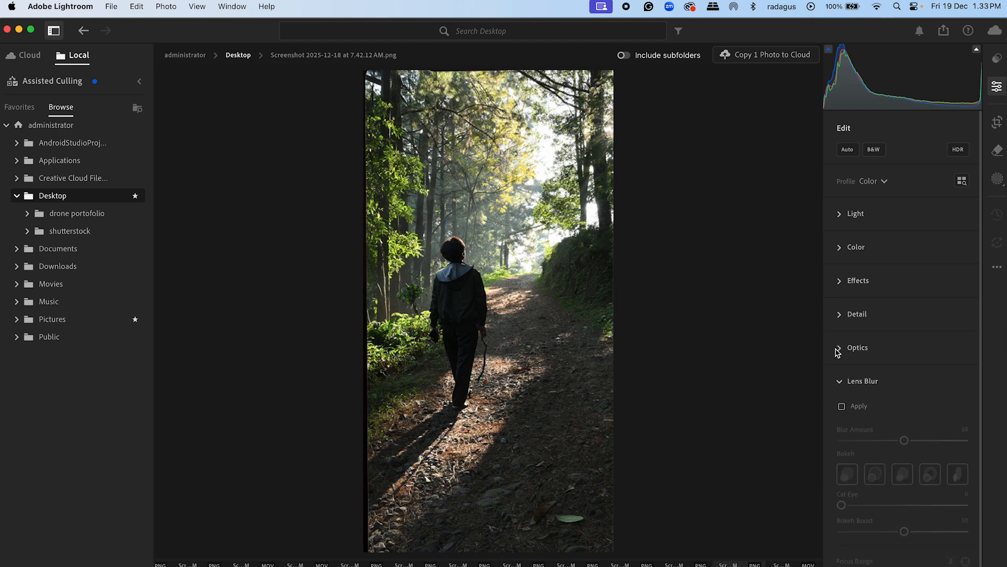
pyautogui.click(841, 382)
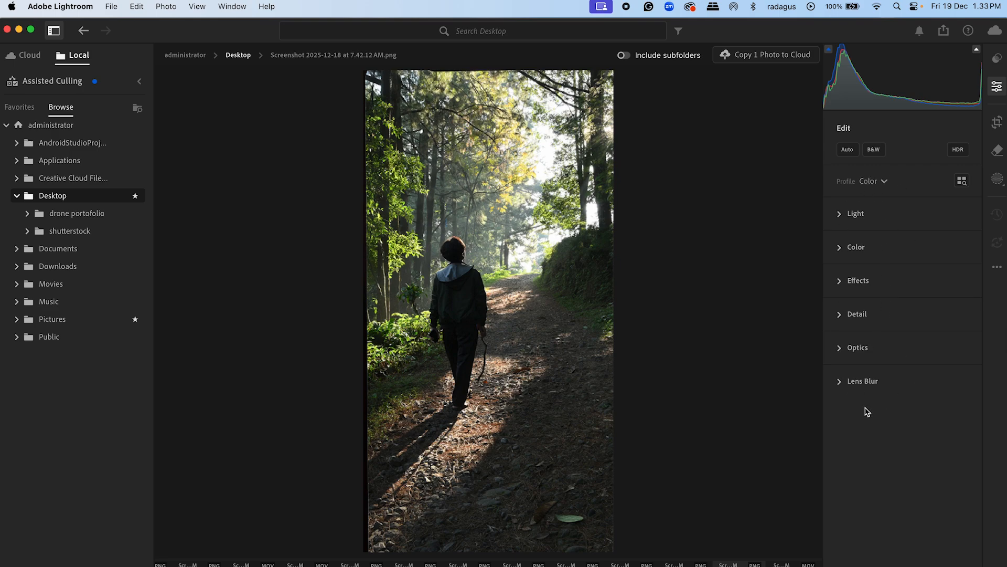
# Step: Look over the Crop, Remove and Masking tools and return to the edit adjustments
pyautogui.click(998, 124)
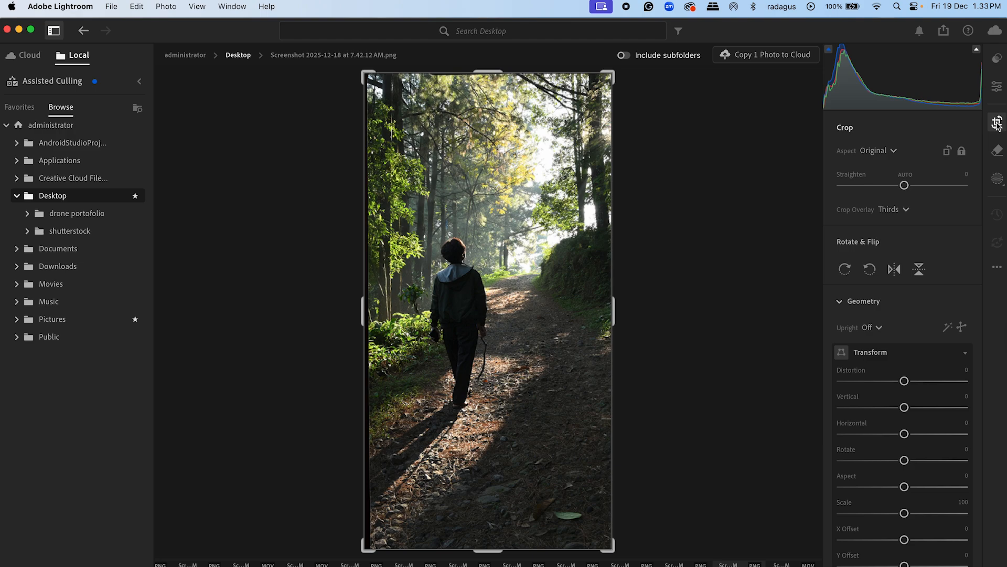
pyautogui.click(998, 157)
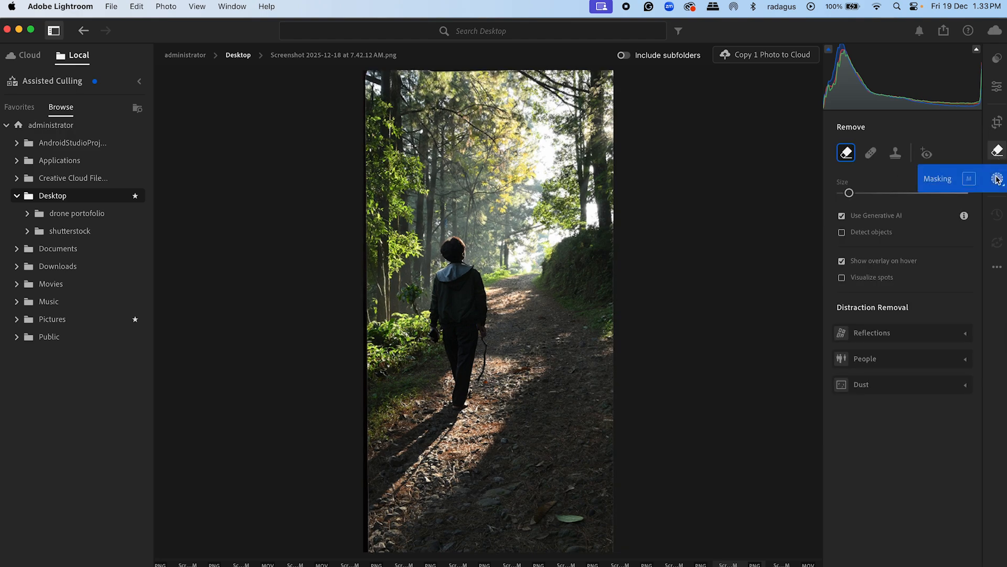
pyautogui.click(997, 178)
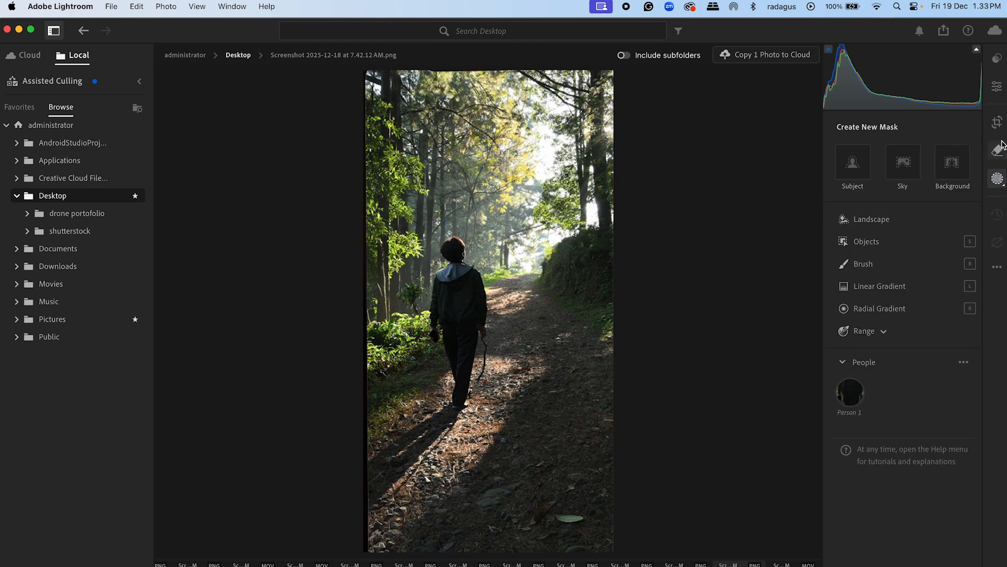
pyautogui.click(1001, 89)
pyautogui.click(998, 59)
pyautogui.click(998, 60)
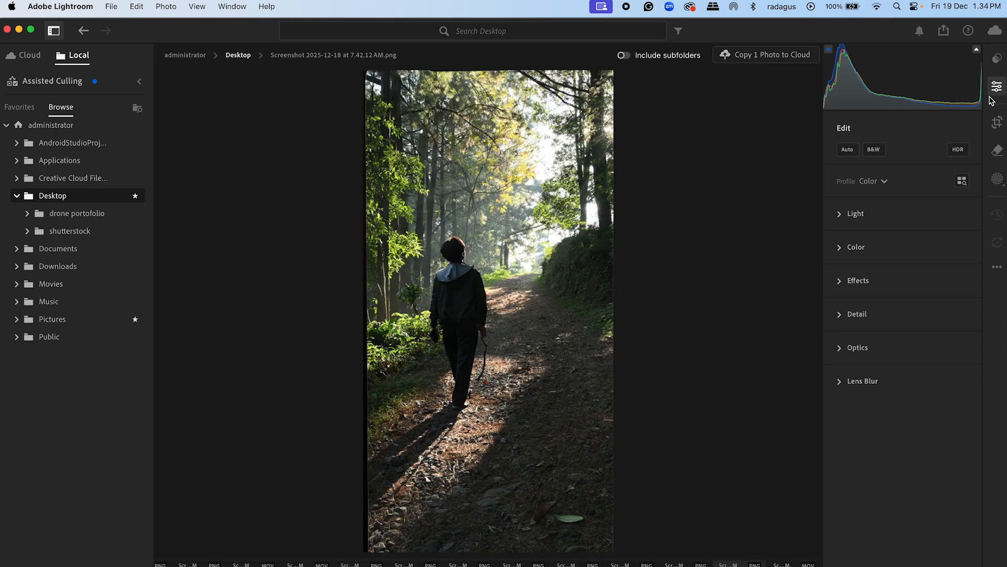
# Step: Expand the Light adjustments, try the Auto settings on the forest photo and revert them
pyautogui.click(841, 215)
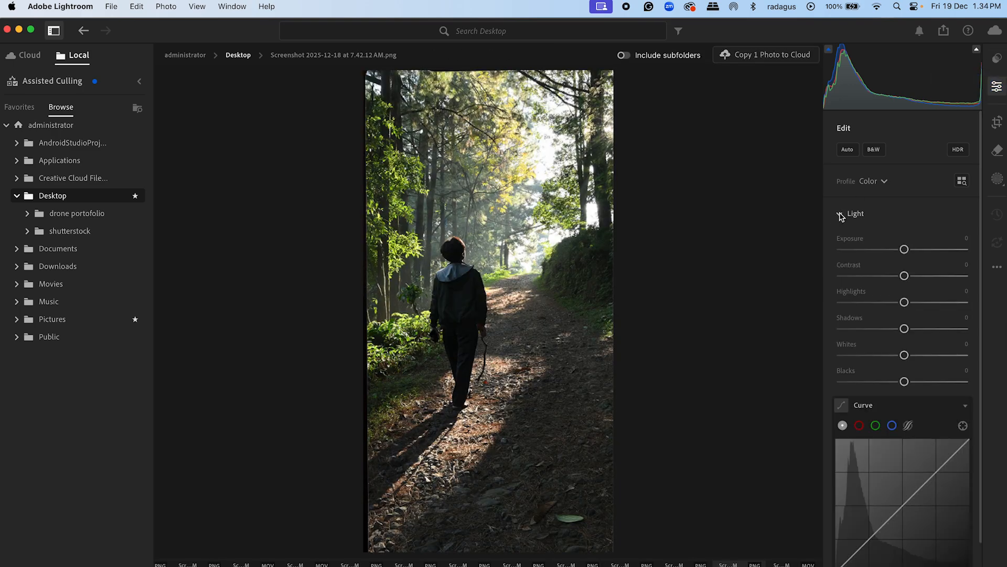
pyautogui.click(848, 150)
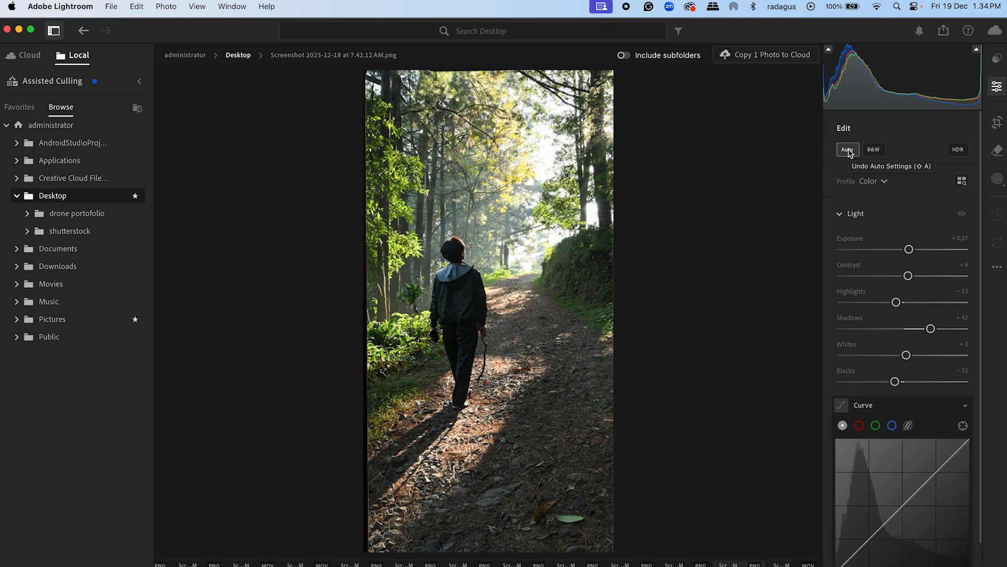
pyautogui.click(848, 150)
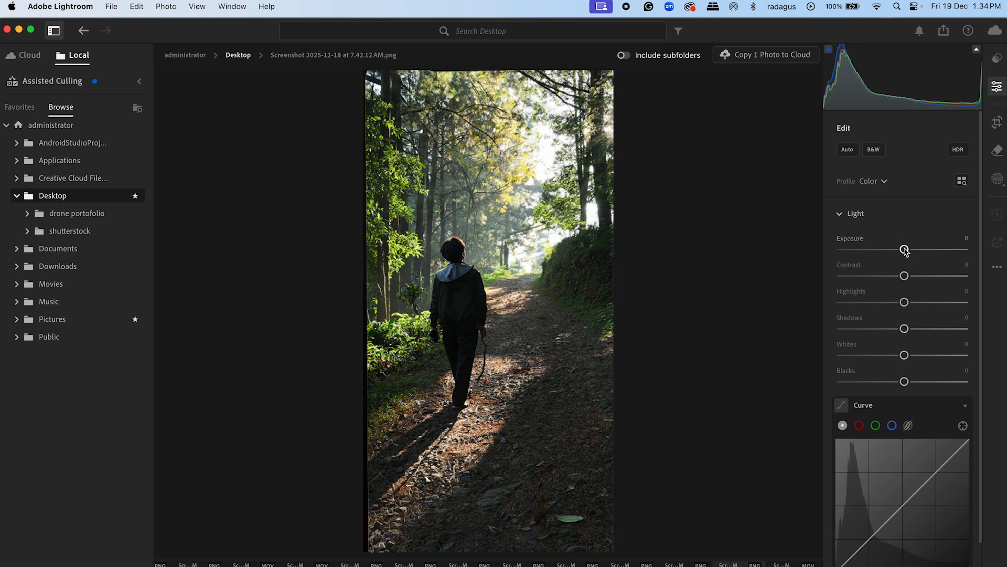
# Step: Set the photo's Exposure to +0,61, Contrast to +13, Highlights to -93, Shadows to +10, Whites to +3 and Blacks to -11
pyautogui.moveTo(905, 251)
pyautogui.mouseDown()
pyautogui.moveTo(920, 252)
pyautogui.moveTo(902, 266)
pyautogui.moveTo(911, 261)
pyautogui.moveTo(879, 261)
pyautogui.moveTo(922, 260)
pyautogui.moveTo(899, 261)
pyautogui.moveTo(910, 261)
pyautogui.mouseUp()
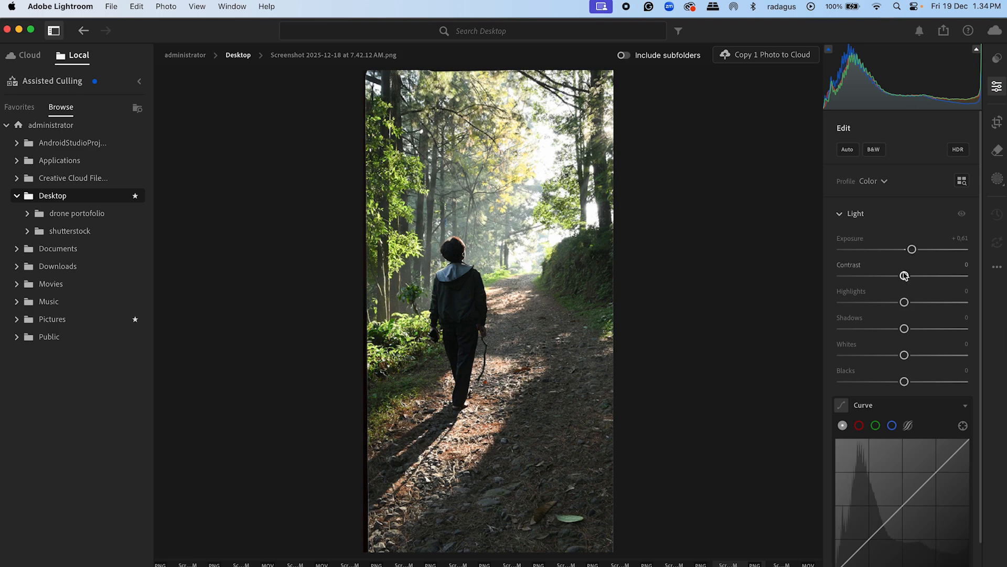
pyautogui.moveTo(905, 279)
pyautogui.mouseDown()
pyautogui.moveTo(895, 277)
pyautogui.moveTo(912, 278)
pyautogui.moveTo(897, 283)
pyautogui.moveTo(914, 290)
pyautogui.mouseUp()
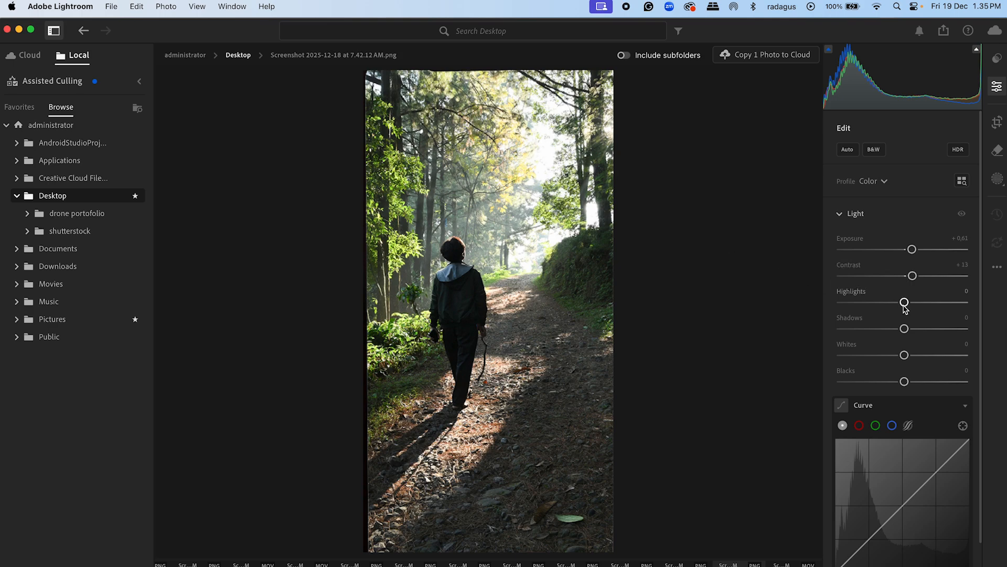
pyautogui.moveTo(905, 304); pyautogui.dragTo(846, 308)
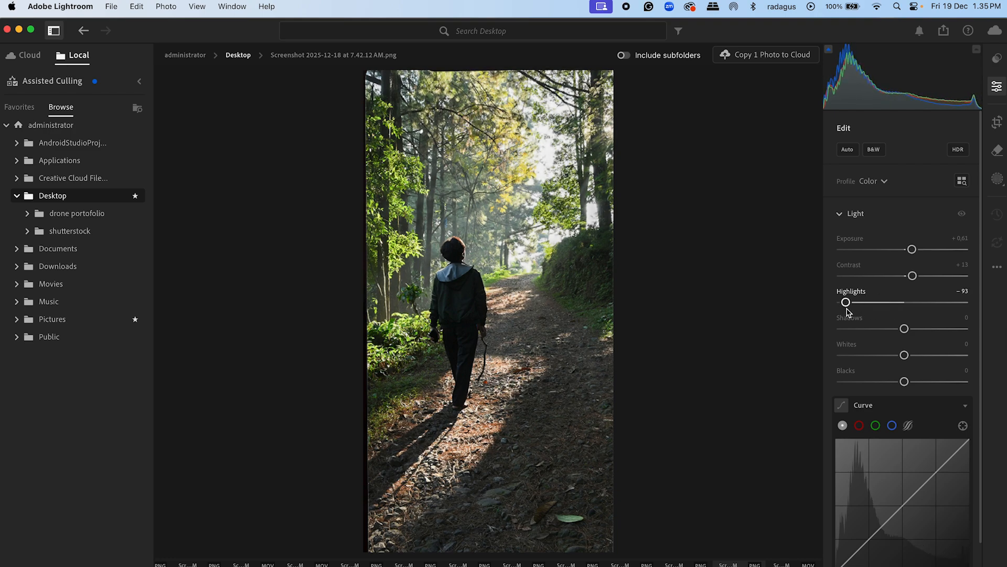
pyautogui.moveTo(904, 331); pyautogui.dragTo(899, 388)
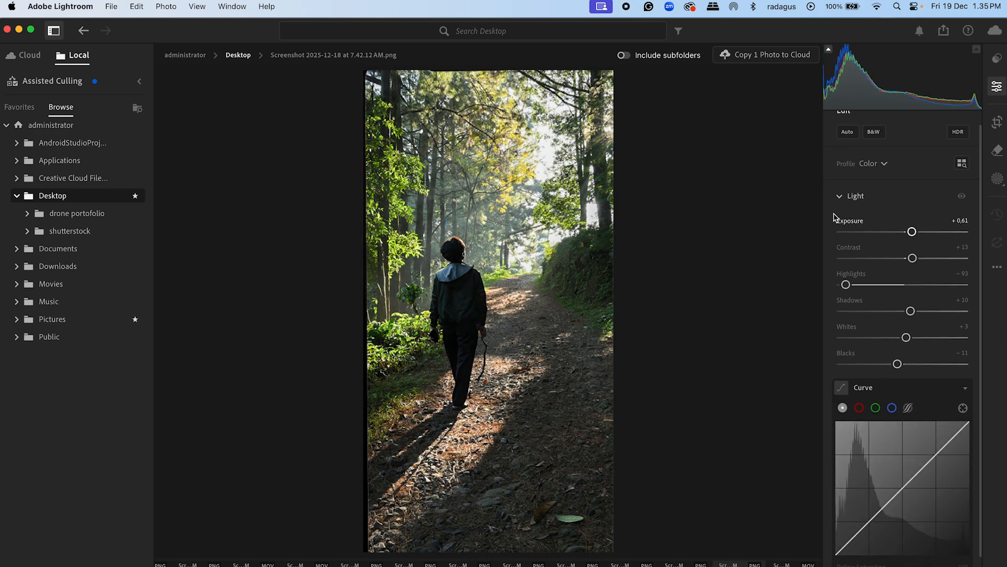
pyautogui.click(840, 196)
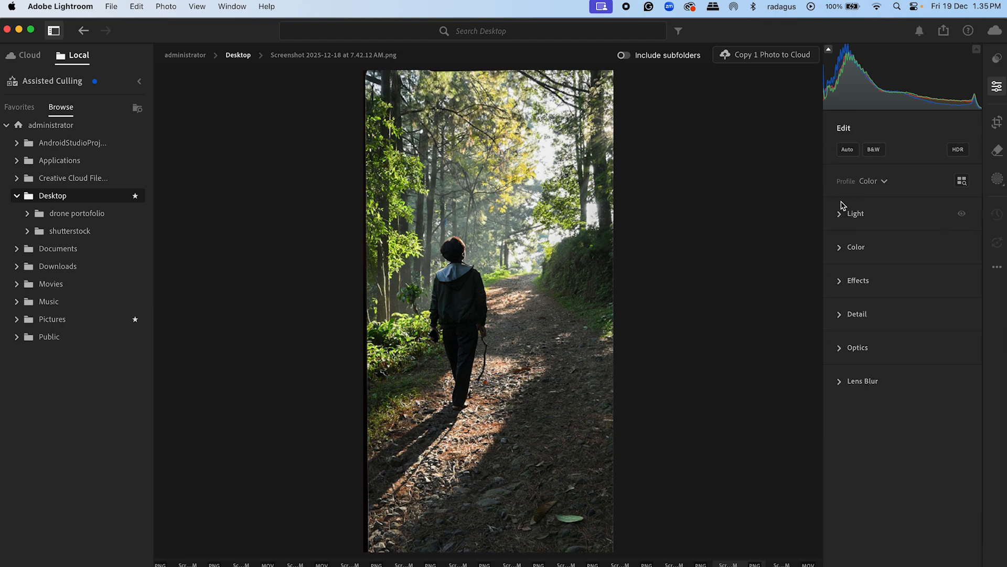
# Step: Cool the photo's white balance to Temp -3 and raise its Vibrance slightly in the Color adjustments
pyautogui.click(843, 249)
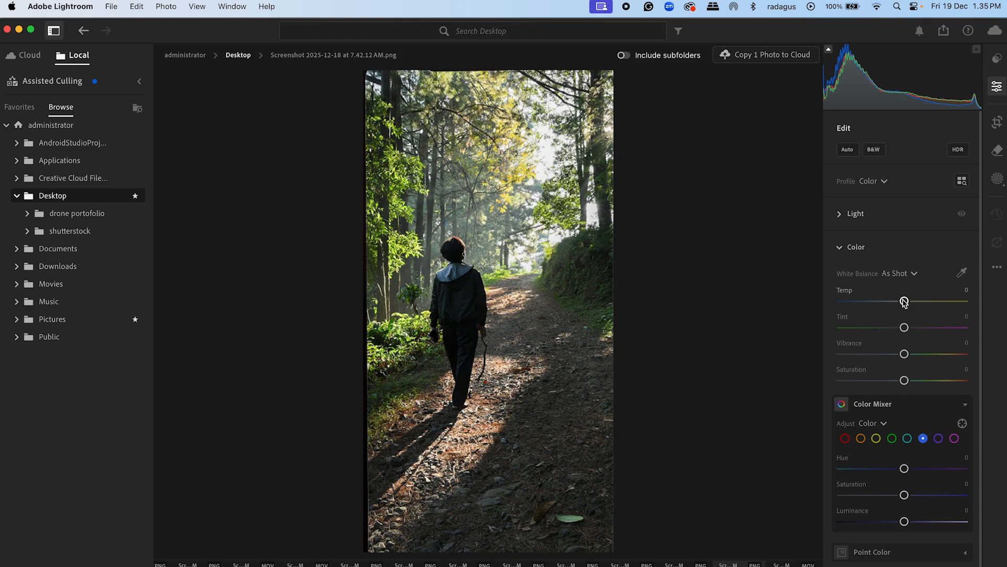
pyautogui.moveTo(905, 302); pyautogui.dragTo(902, 307)
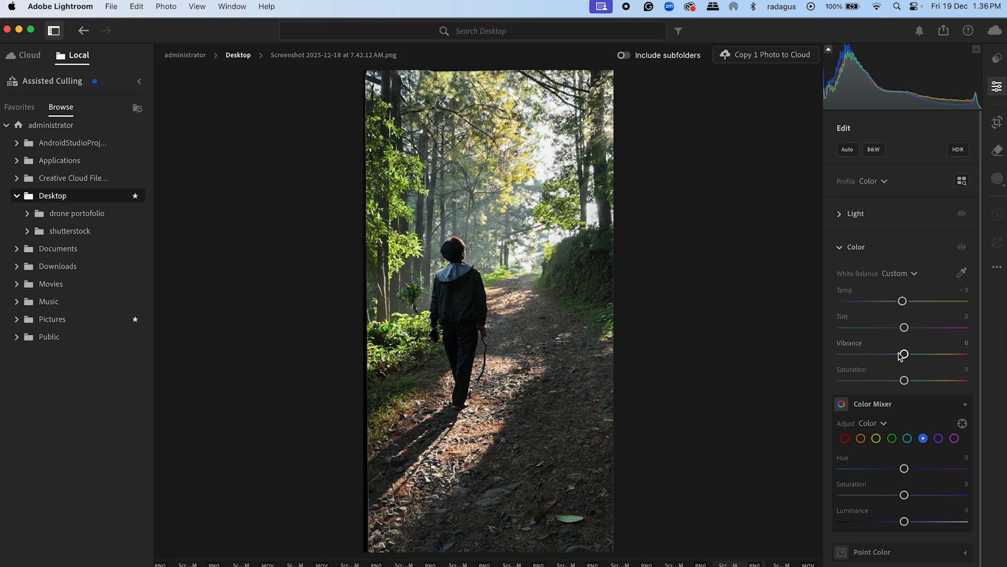
pyautogui.moveTo(904, 359)
pyautogui.mouseDown()
pyautogui.moveTo(940, 365)
pyautogui.moveTo(907, 365)
pyautogui.moveTo(920, 367)
pyautogui.mouseUp()
pyautogui.click(840, 252)
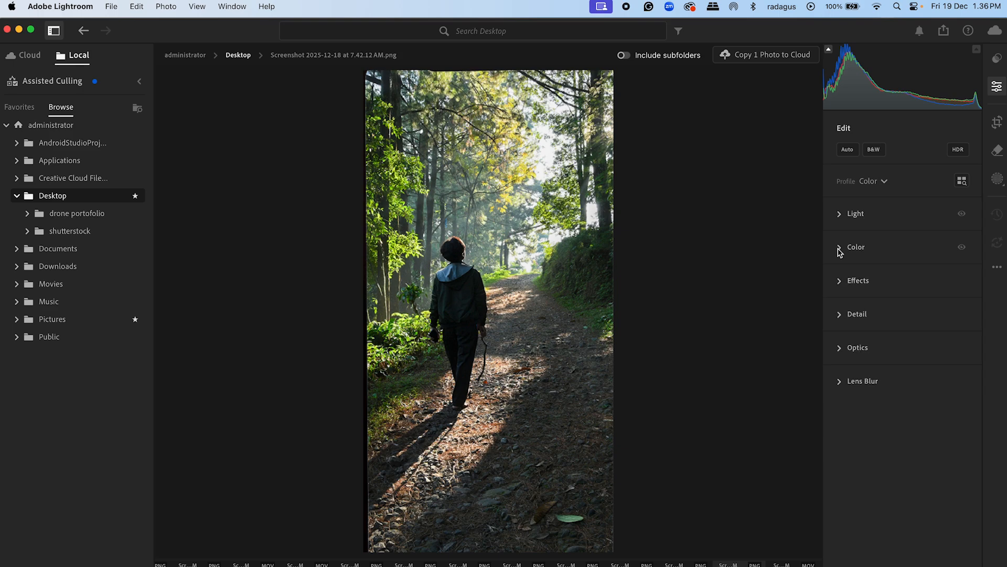
# Step: Darken the edges of the photo with a Vignette of -16 in the Effects adjustments
pyautogui.click(841, 282)
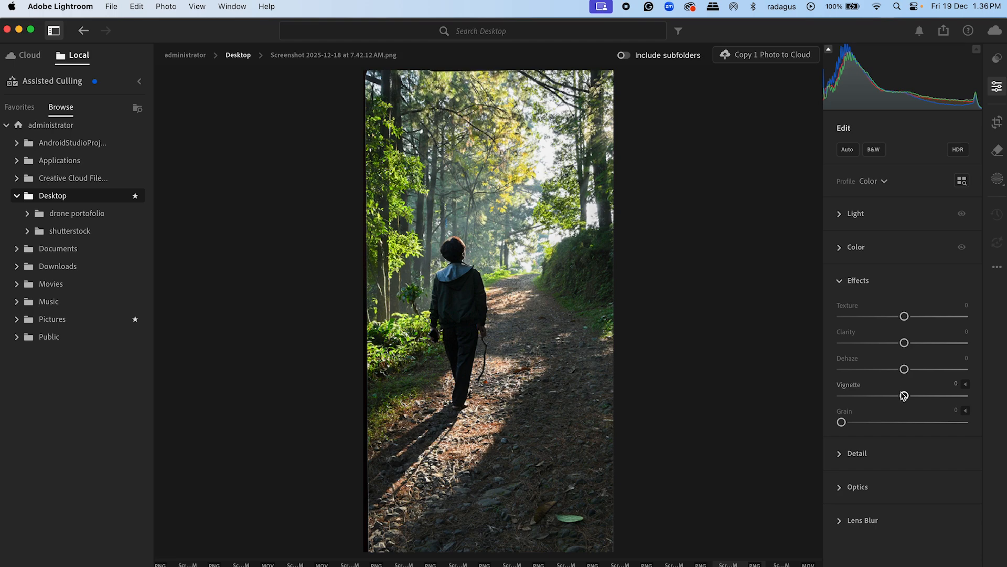
pyautogui.moveTo(904, 397); pyautogui.dragTo(894, 418)
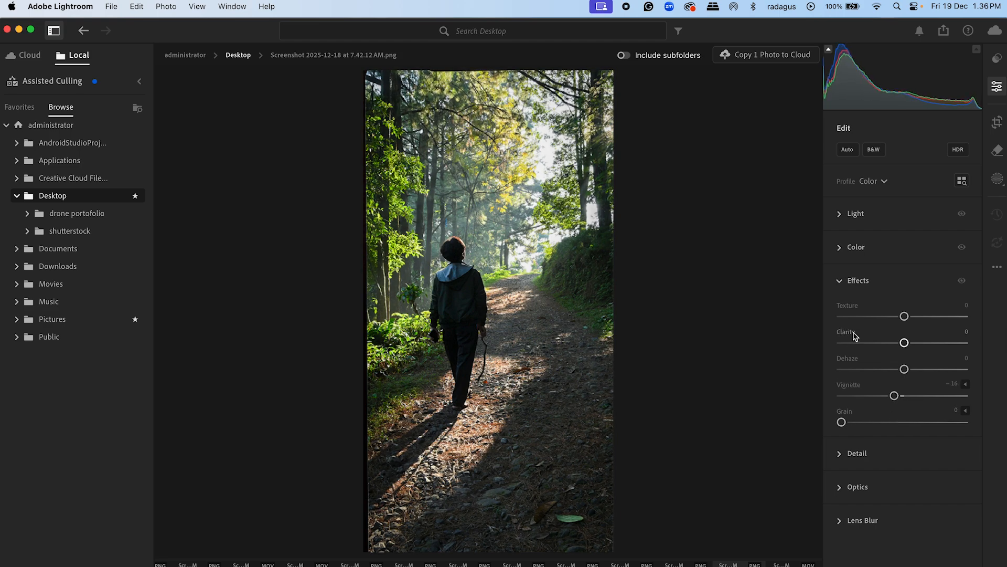
pyautogui.click(839, 280)
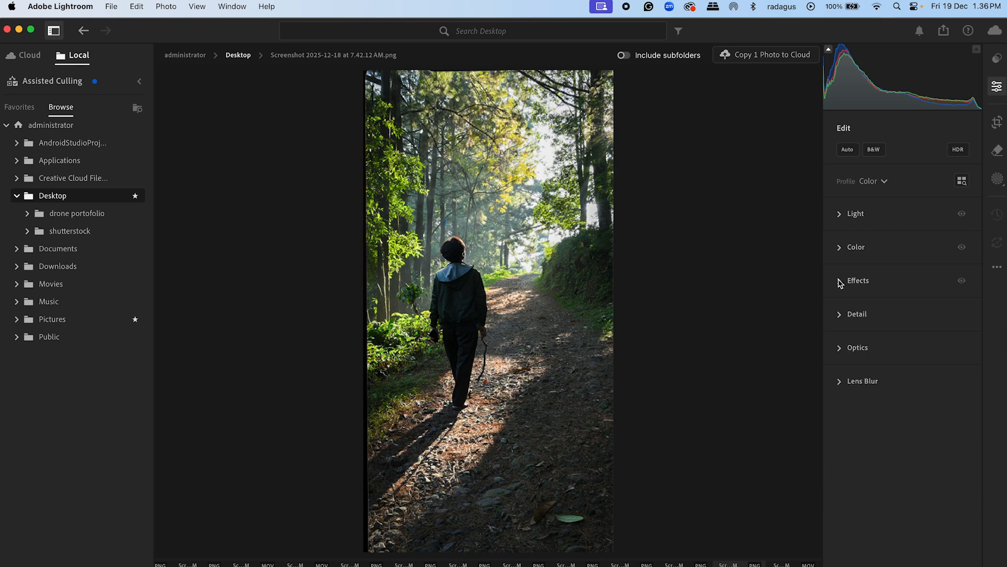
pyautogui.click(839, 314)
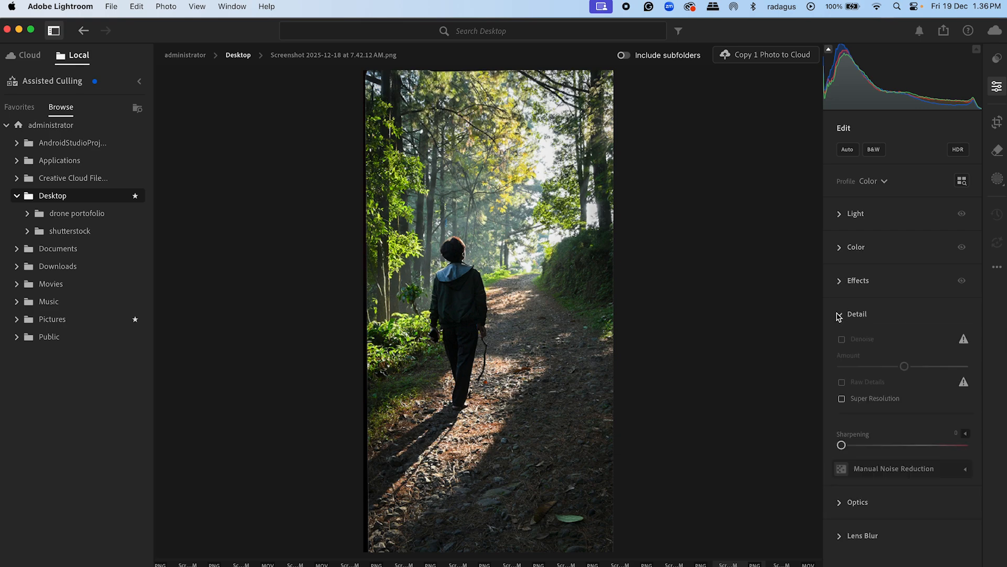
pyautogui.click(839, 315)
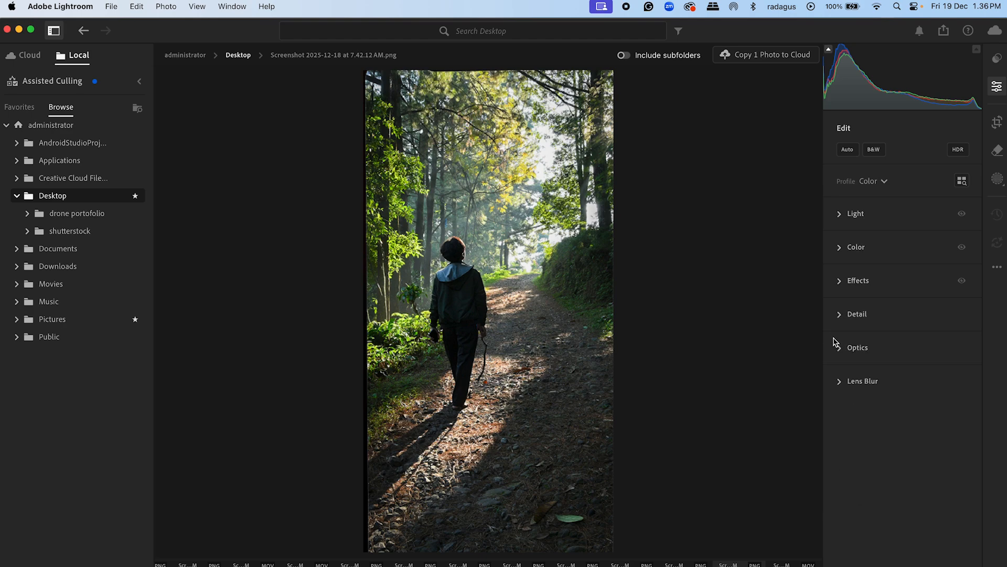
pyautogui.click(840, 350)
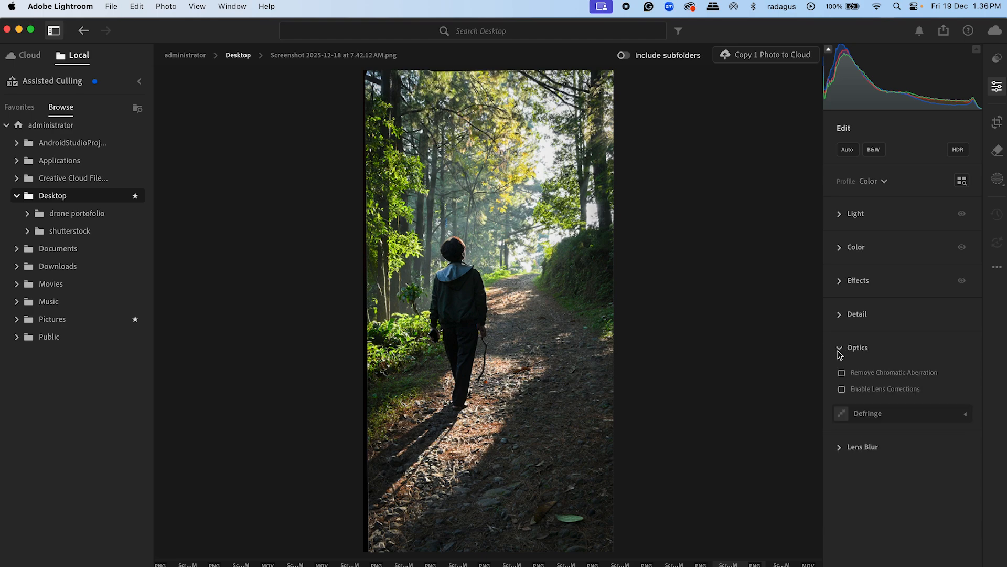
pyautogui.click(840, 351)
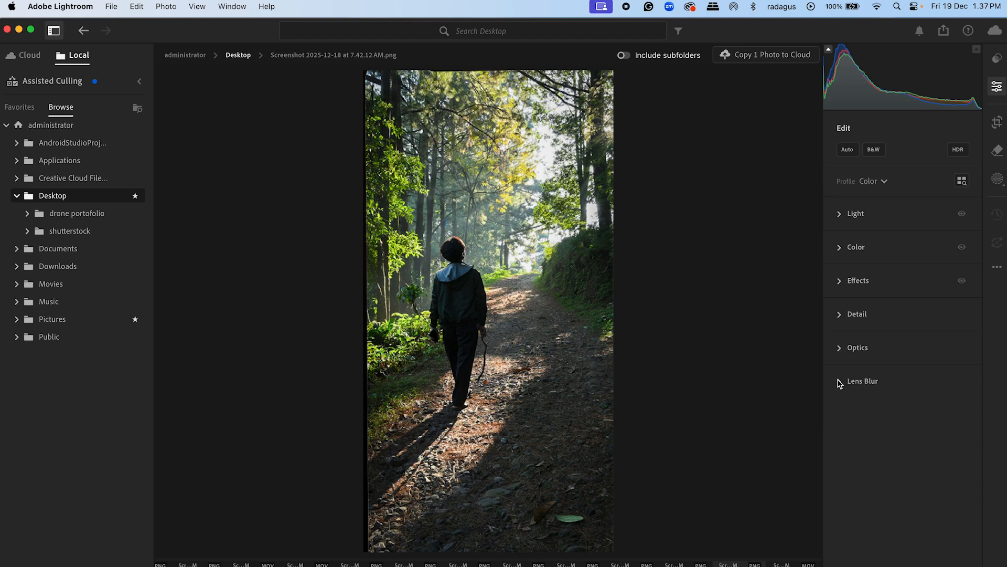
# Step: Apply Lens Blur to the photo with its default blur amount and bokeh shape
pyautogui.click(840, 382)
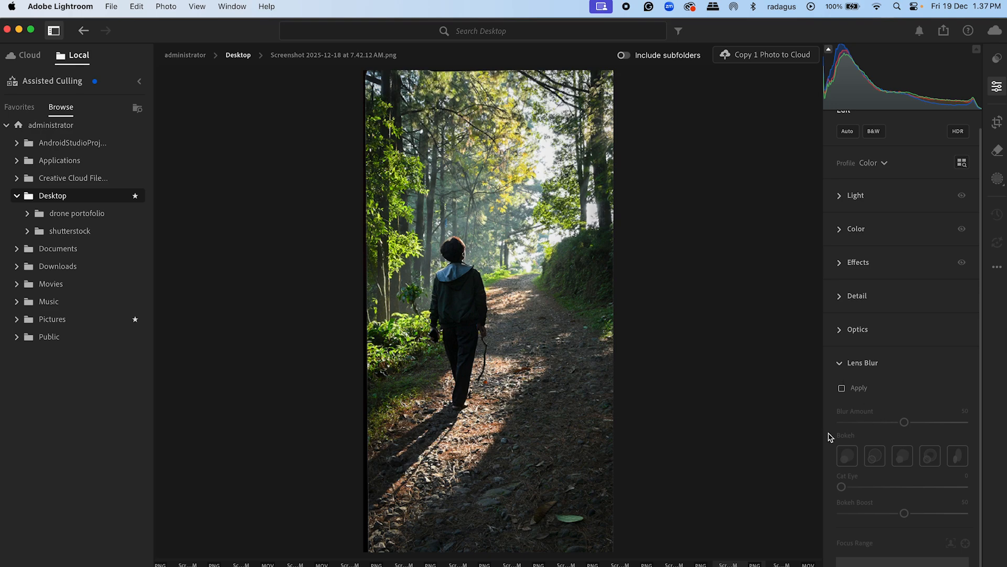
pyautogui.scroll(-1, 824, 409)
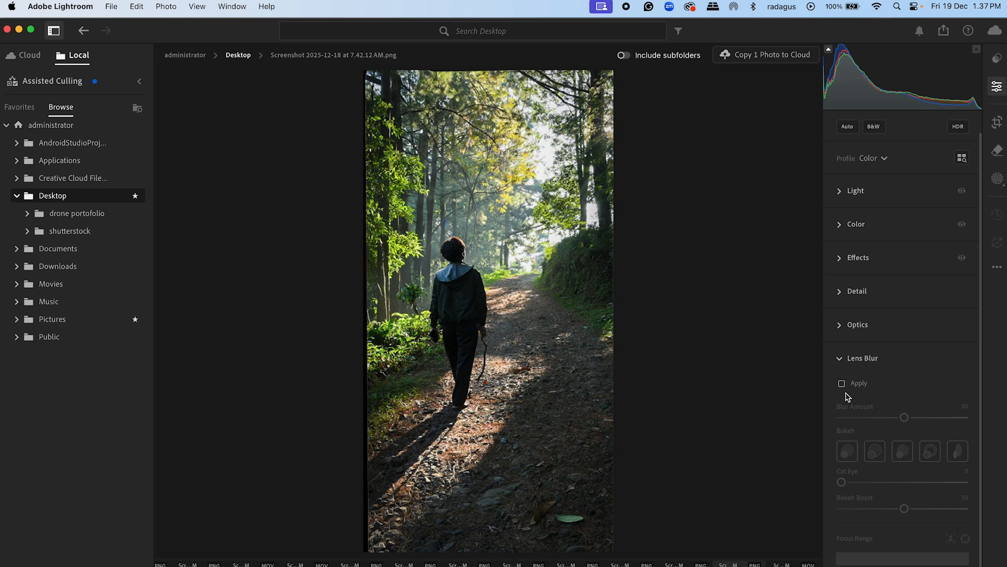
pyautogui.moveTo(842, 386)
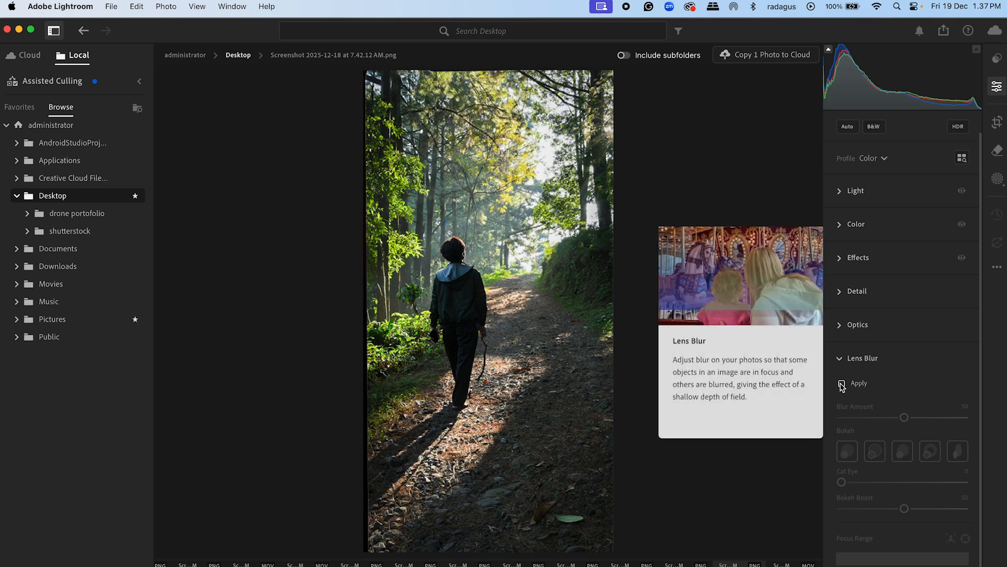
pyautogui.click(842, 384)
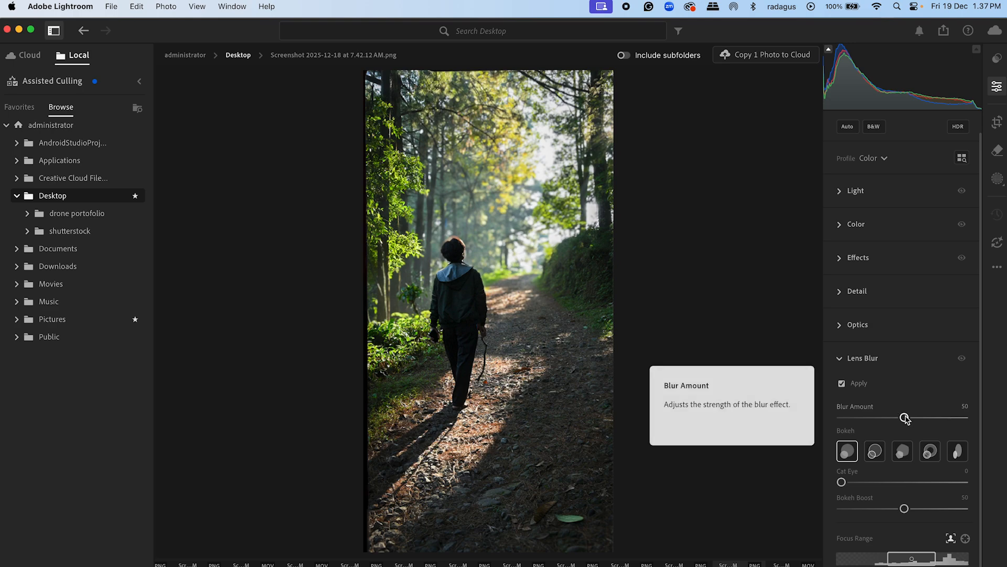
# Step: Set the Lens Blur's Blur Amount to 24
pyautogui.moveTo(904, 417); pyautogui.dragTo(825, 418)
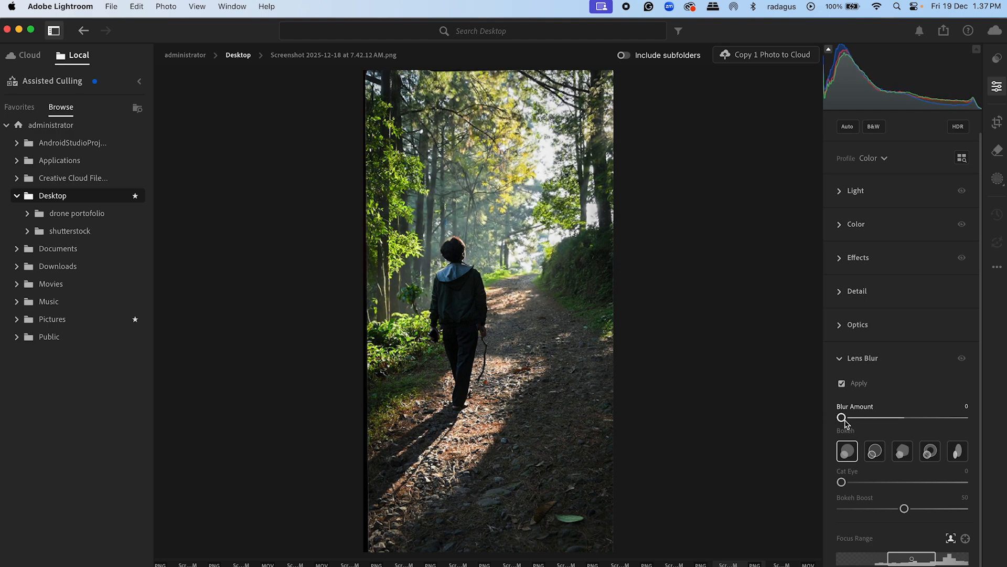
pyautogui.moveTo(843, 419); pyautogui.dragTo(869, 418)
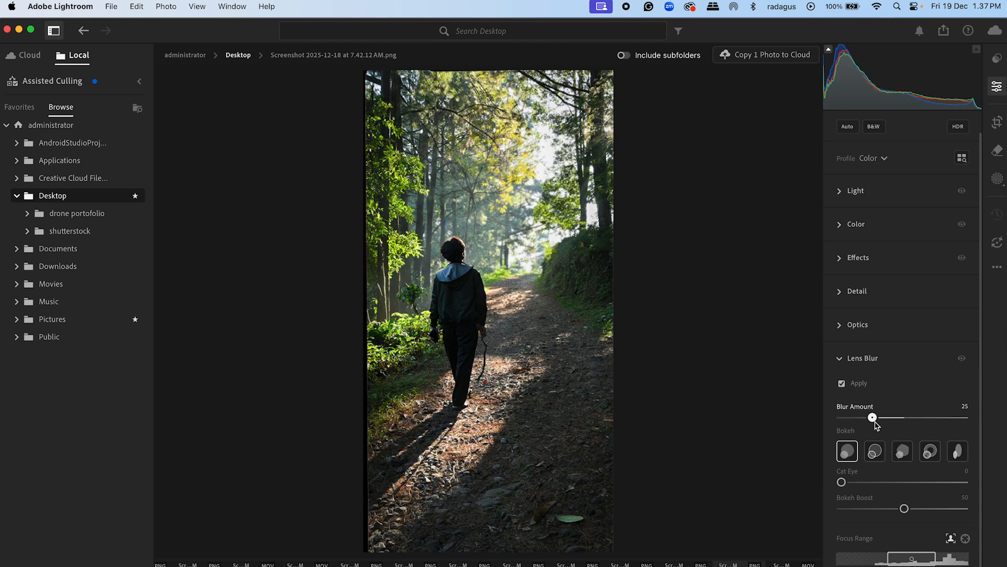
pyautogui.moveTo(870, 423)
pyautogui.mouseDown()
pyautogui.moveTo(856, 423)
pyautogui.moveTo(897, 430)
pyautogui.moveTo(875, 429)
pyautogui.mouseUp()
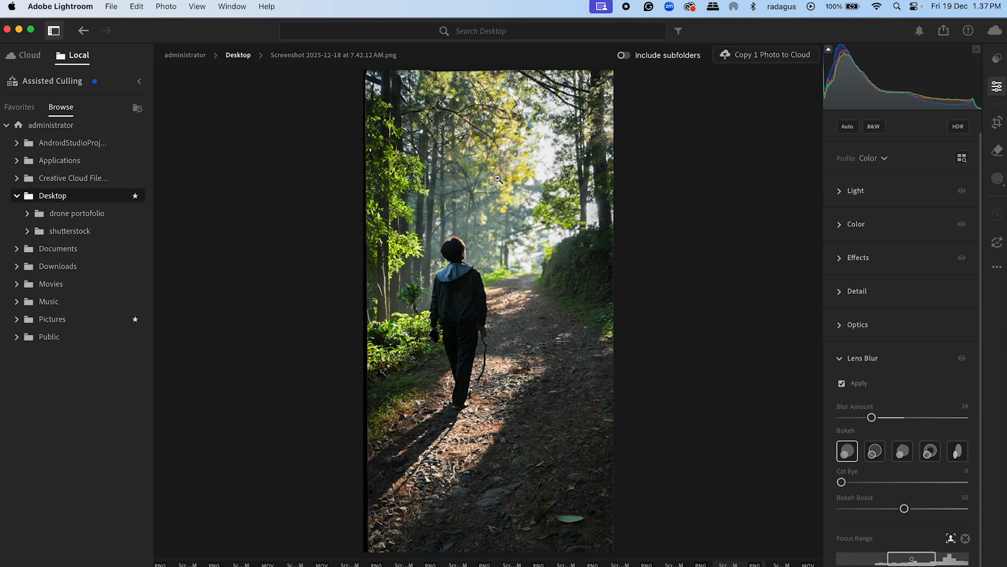
pyautogui.click(840, 359)
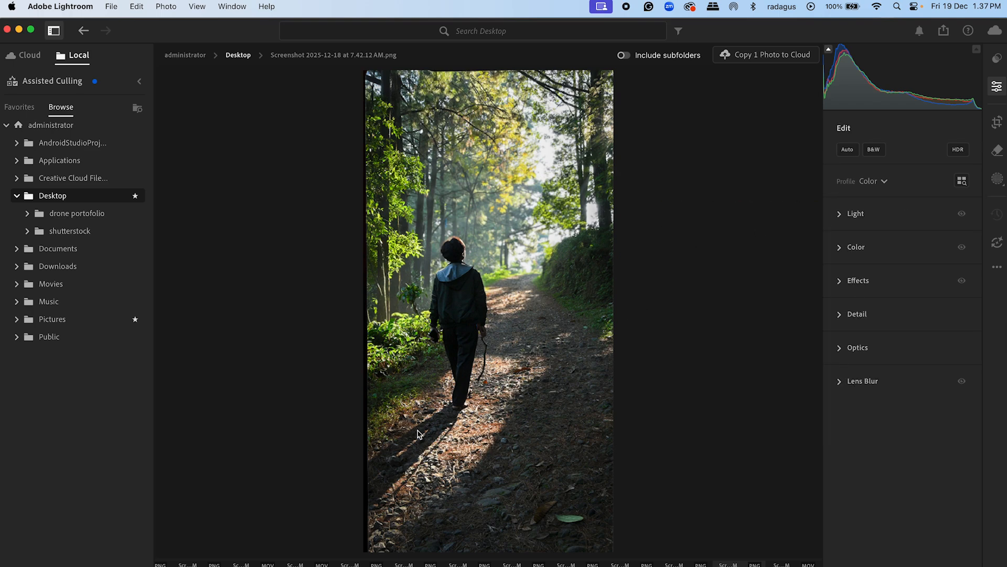
# Step: Start cropping the photo and set the crop aspect ratio to 2 x 3
pyautogui.click(1000, 127)
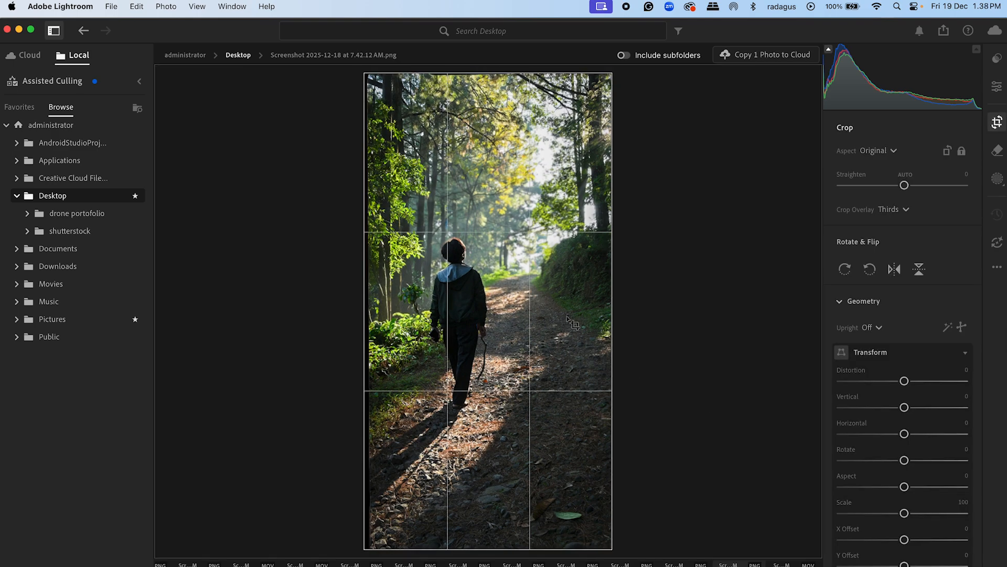
pyautogui.click(894, 152)
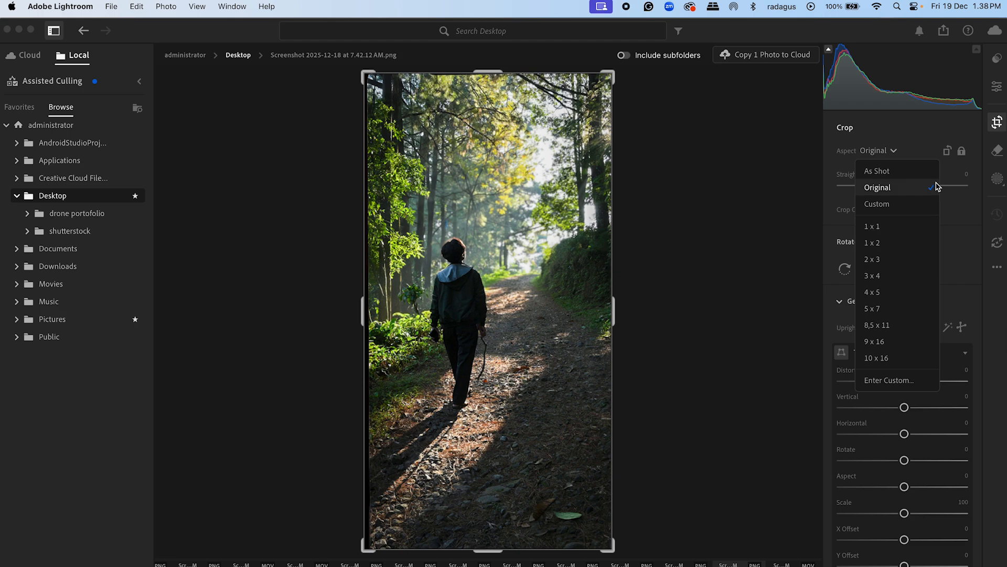
pyautogui.click(895, 154)
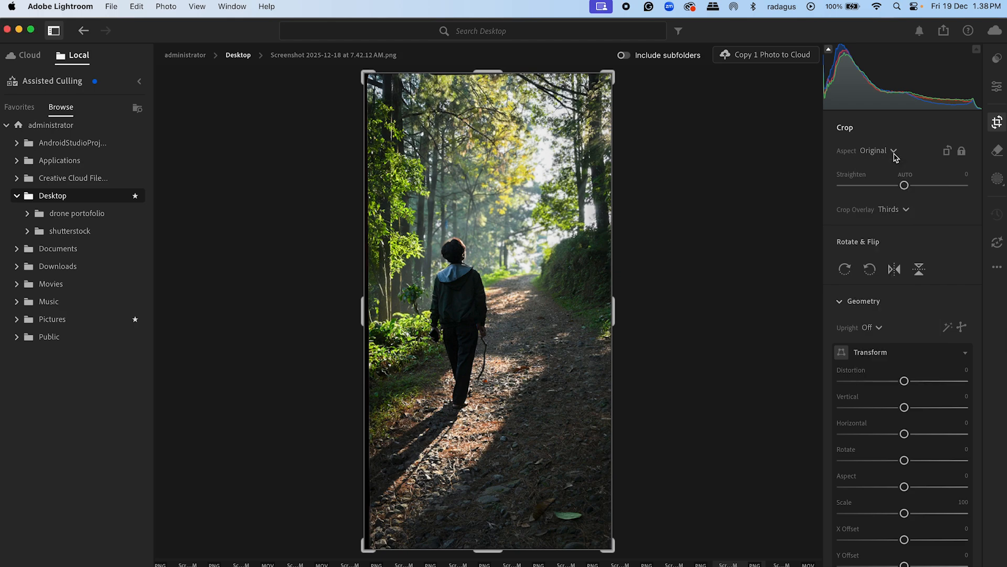
pyautogui.click(896, 151)
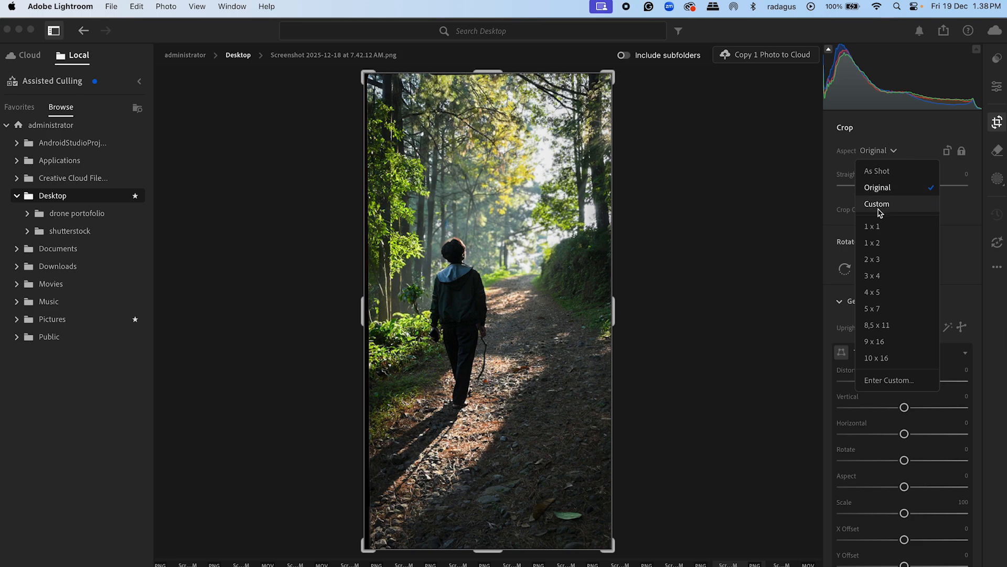
pyautogui.click(882, 259)
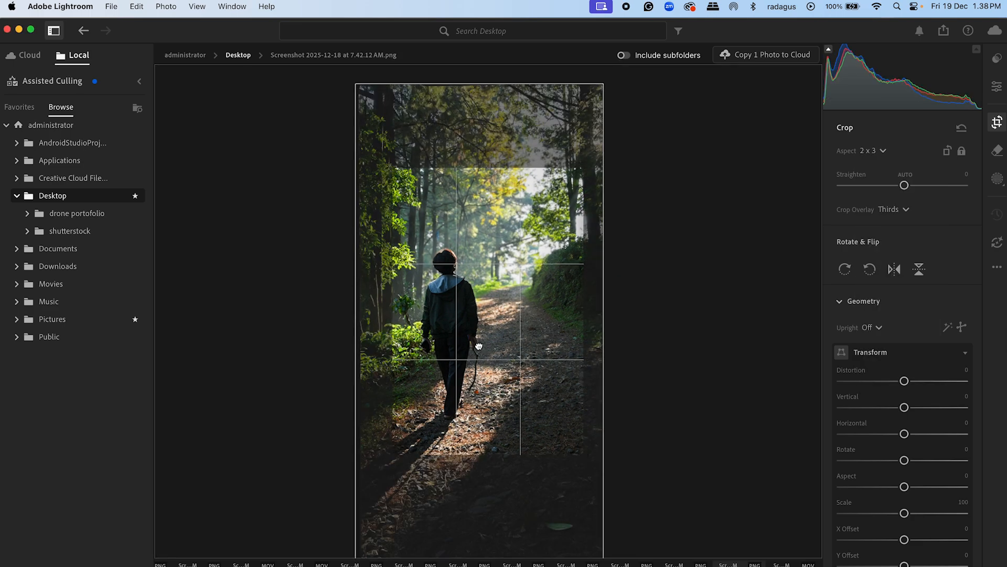
# Step: Enlarge the crop frame to nearly the photo's full width, shift the photo down to frame the walking person, and apply the crop
pyautogui.moveTo(494, 344)
pyautogui.mouseDown()
pyautogui.moveTo(496, 324)
pyautogui.moveTo(495, 332)
pyautogui.mouseUp()
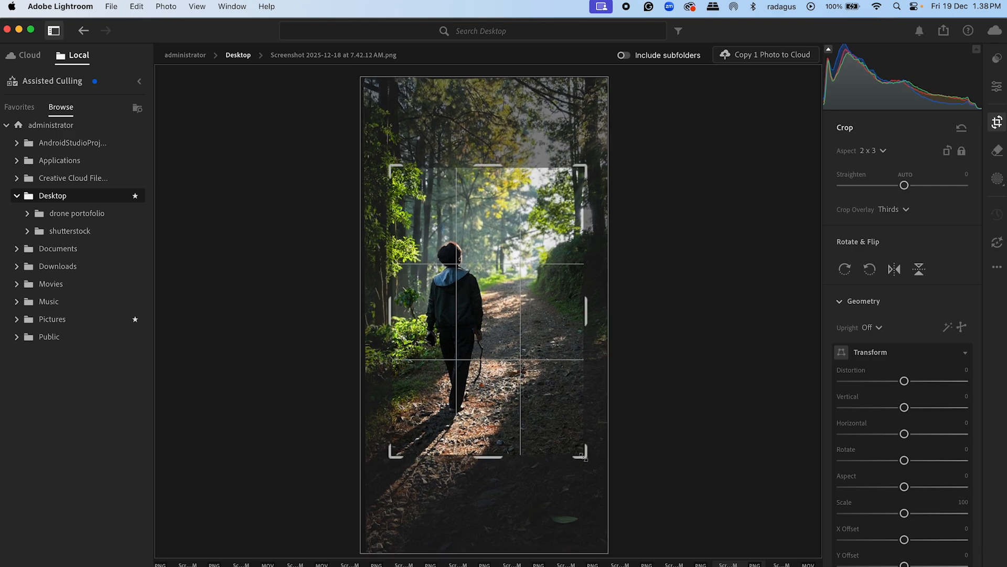
pyautogui.moveTo(583, 454); pyautogui.dragTo(606, 485)
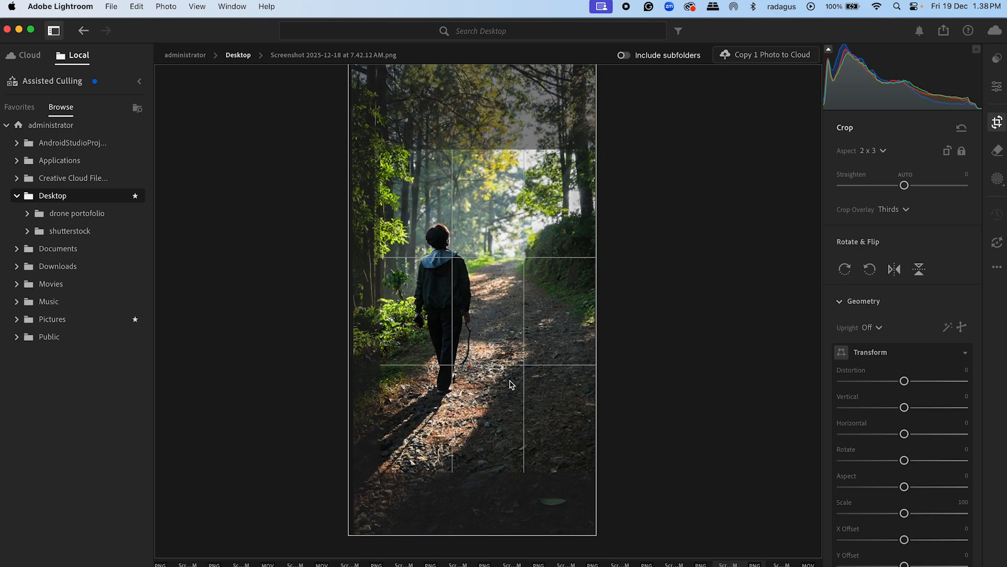
pyautogui.moveTo(377, 149); pyautogui.dragTo(371, 137)
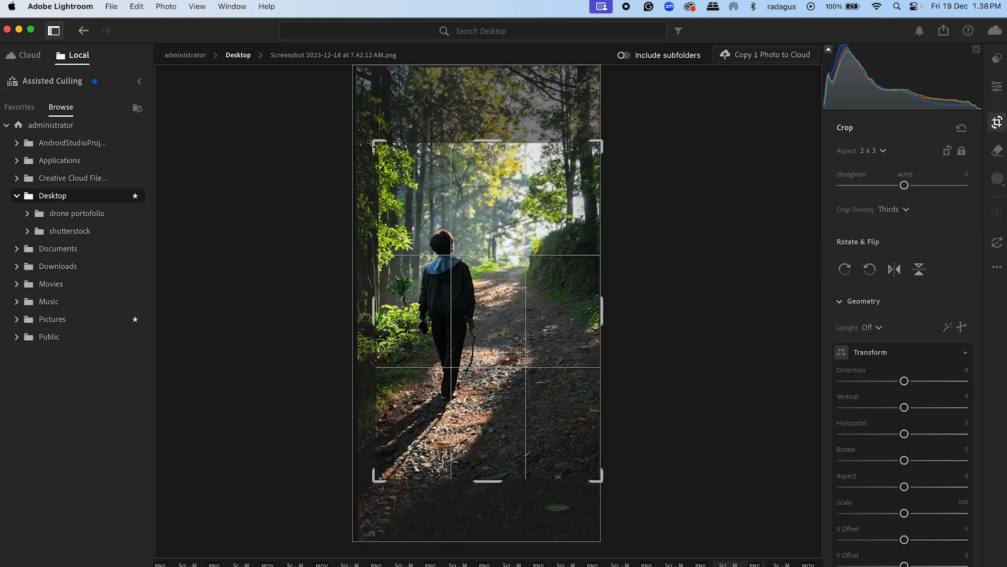
pyautogui.moveTo(489, 273); pyautogui.dragTo(489, 304)
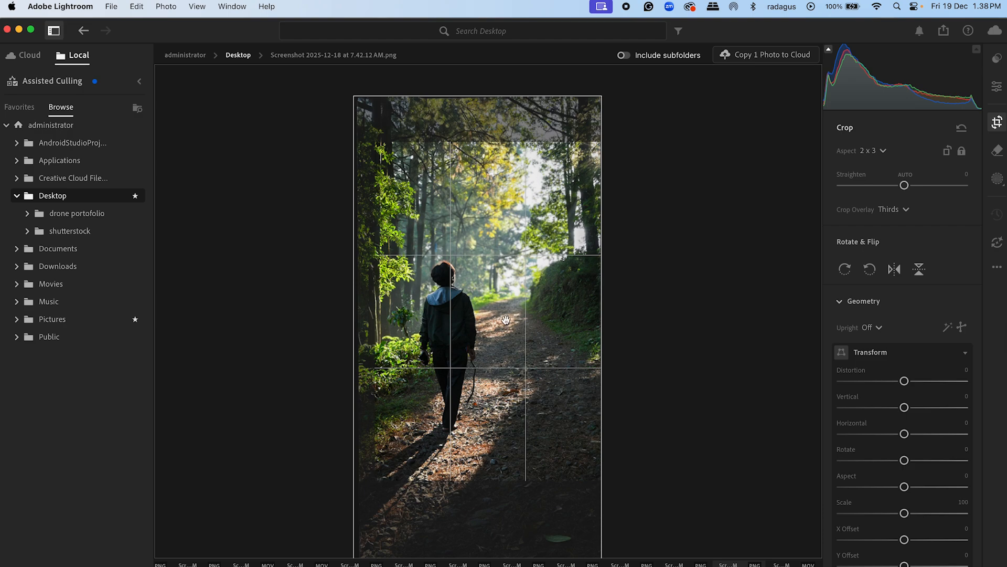
pyautogui.moveTo(495, 304)
pyautogui.mouseDown()
pyautogui.moveTo(501, 293)
pyautogui.moveTo(483, 313)
pyautogui.moveTo(504, 327)
pyautogui.moveTo(500, 305)
pyautogui.mouseUp()
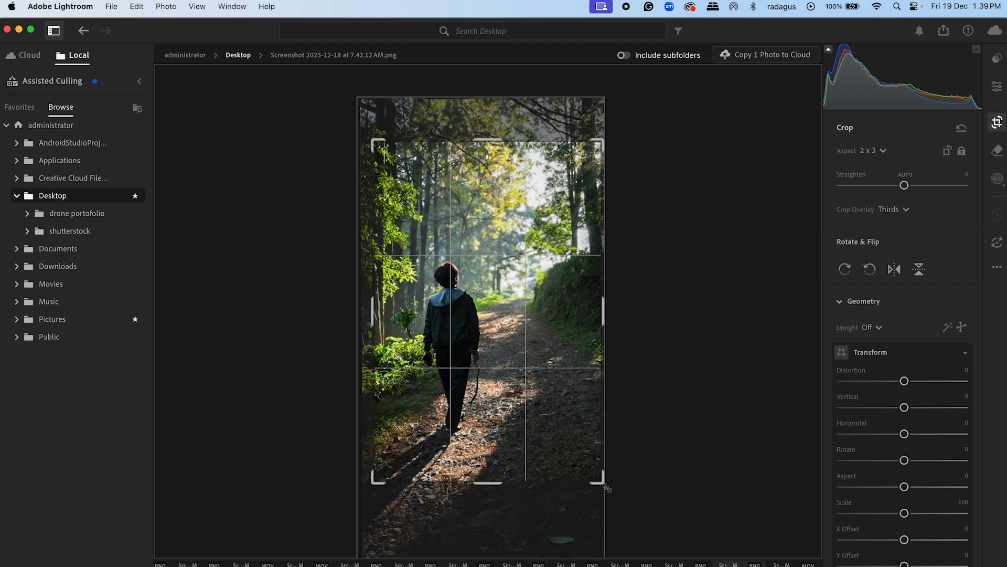
pyautogui.press('Return')
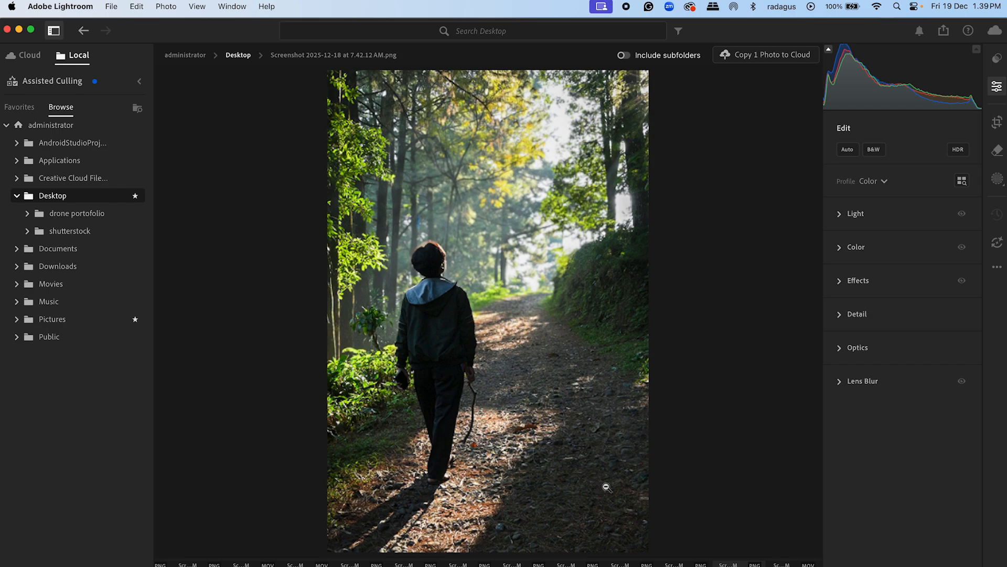
# Step: Examine the cropped photo up close and as a whole to check the framing and detail around the walking person
pyautogui.click(439, 304)
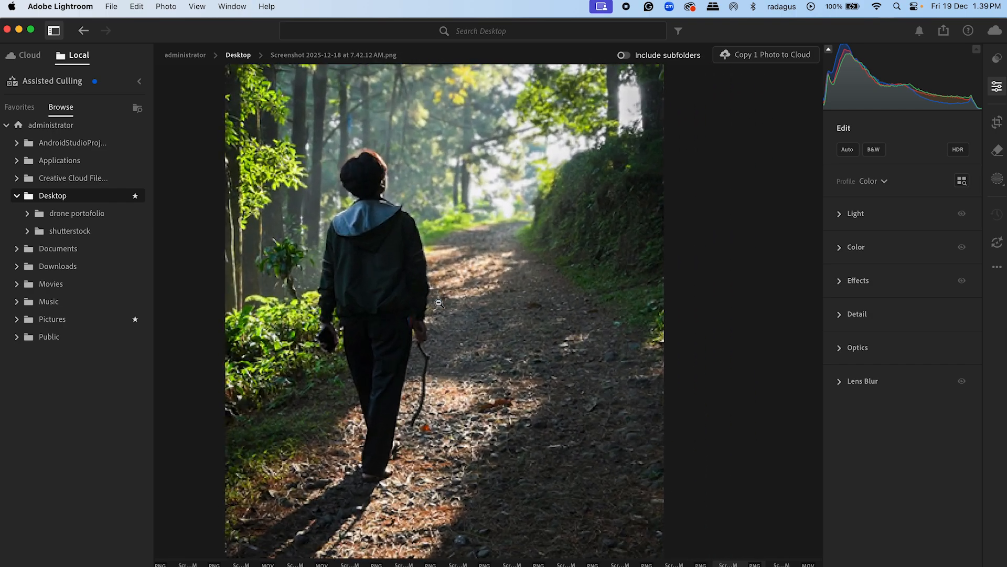
pyautogui.click(439, 303)
pyautogui.moveTo(381, 244); pyautogui.dragTo(439, 326)
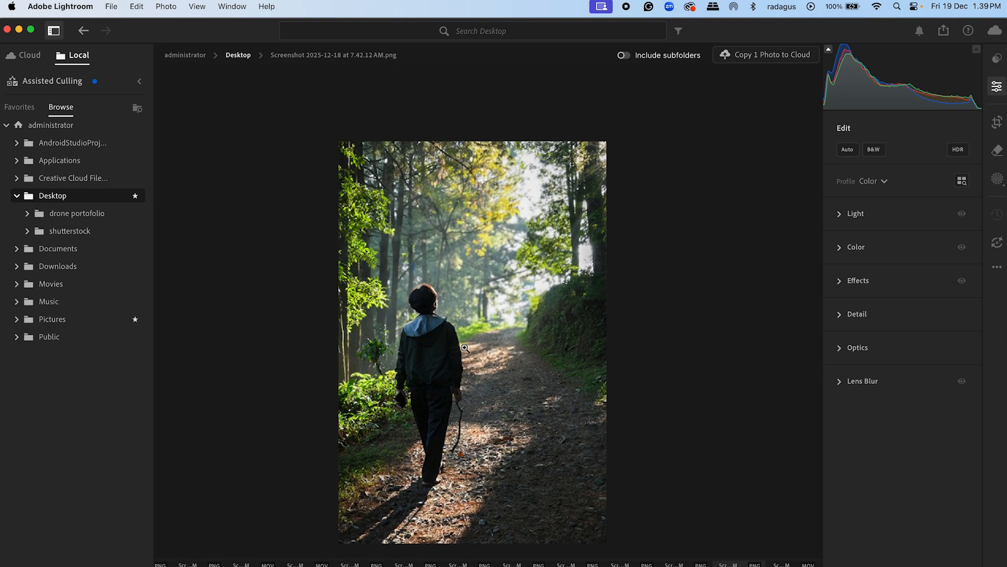
pyautogui.scroll(4, 465, 349)
pyautogui.scroll(-3, 464, 352)
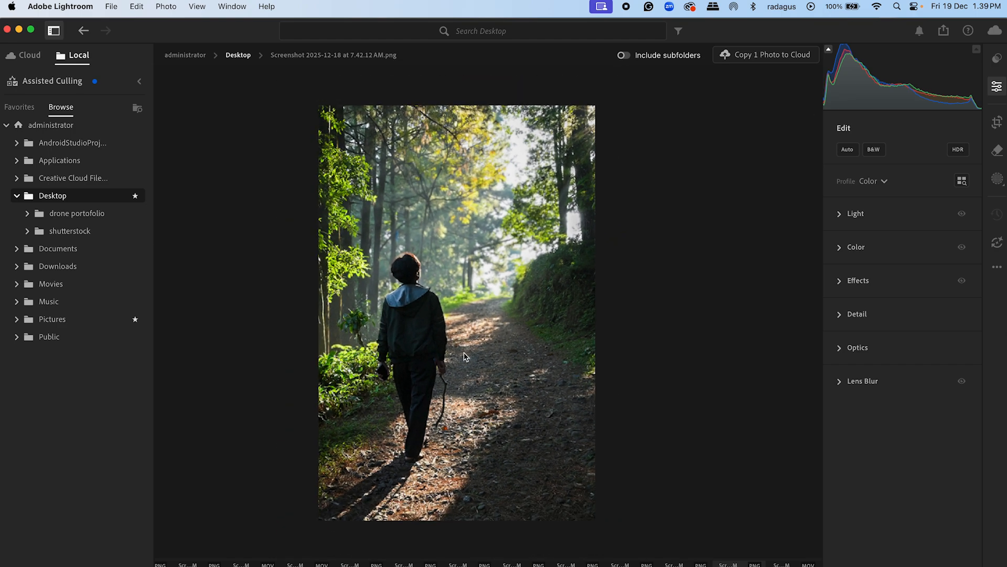
pyautogui.scroll(2, 466, 348)
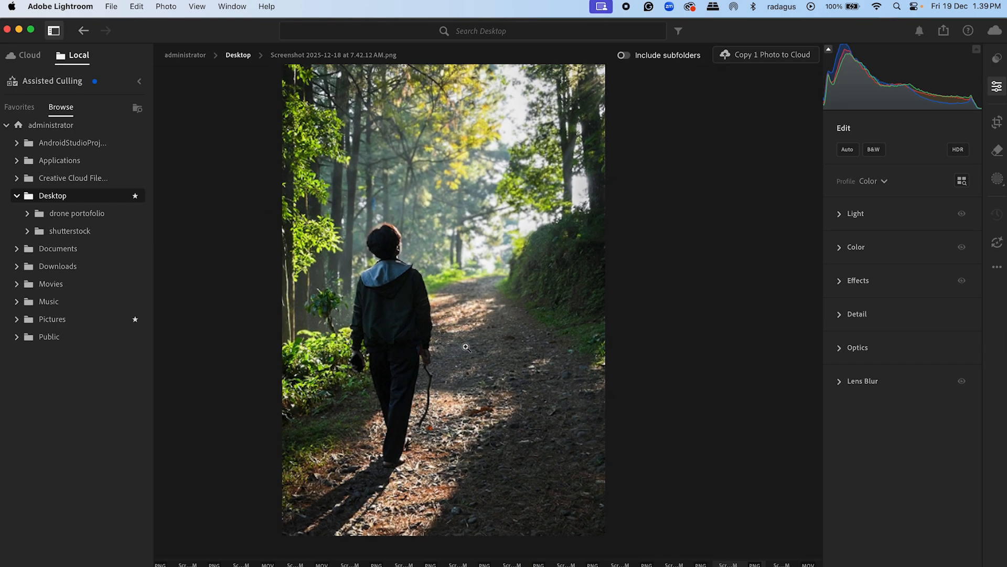
pyautogui.scroll(-1, 466, 347)
pyautogui.scroll(-1, 463, 343)
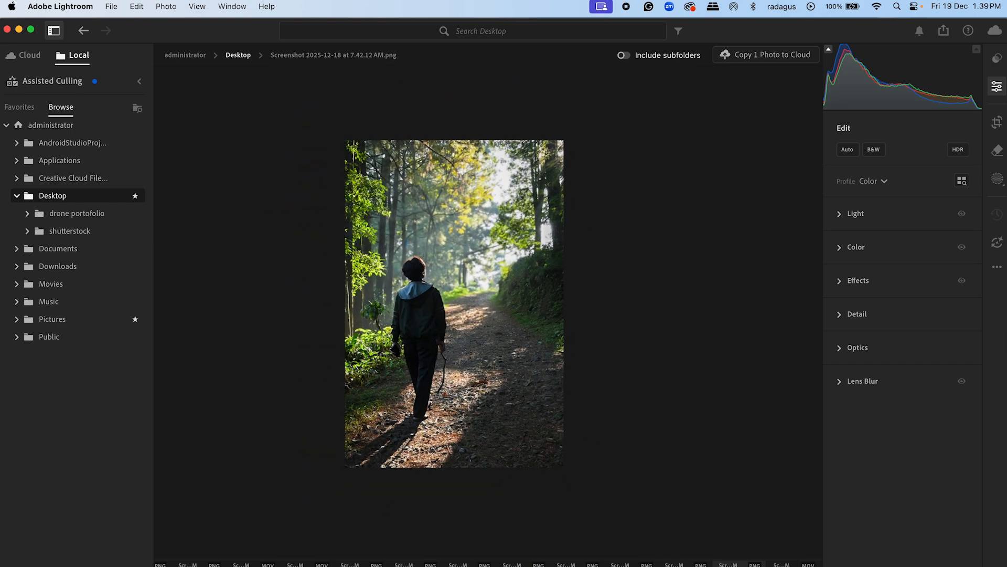
pyautogui.scroll(2, 462, 344)
pyautogui.scroll(1, 464, 345)
pyautogui.scroll(-1, 464, 344)
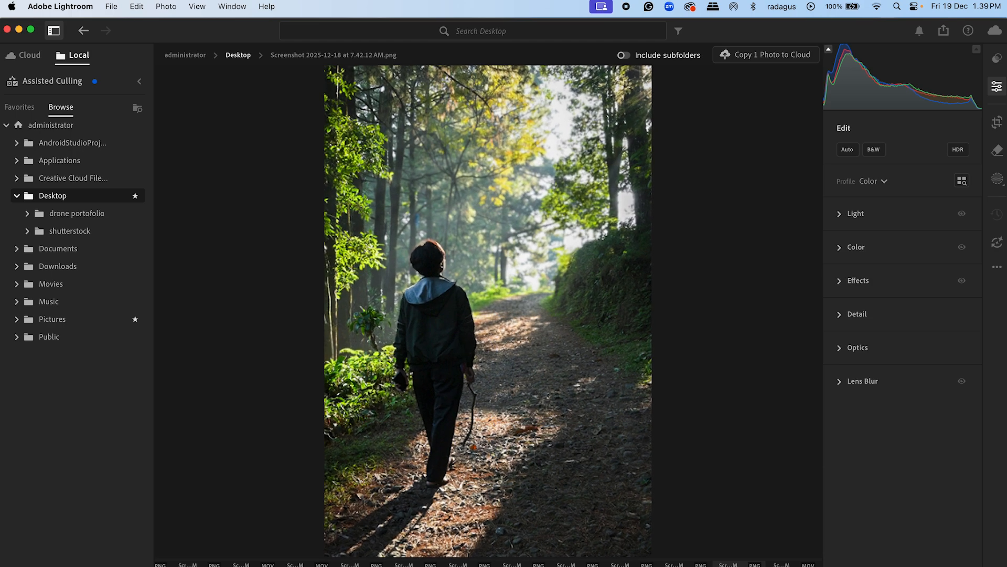
pyautogui.scroll(-2, 462, 344)
pyautogui.scroll(8, 462, 344)
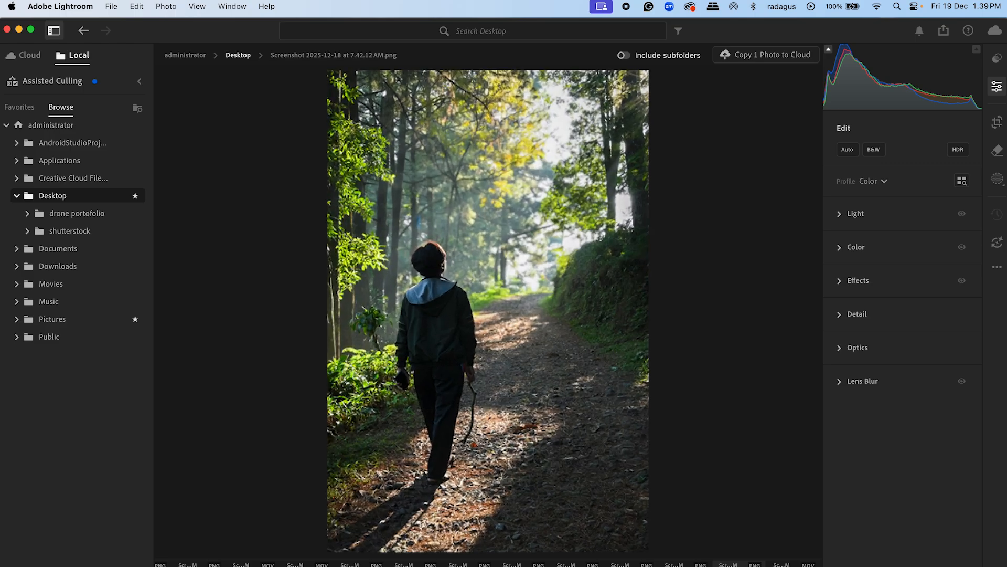
pyautogui.scroll(-8, 462, 344)
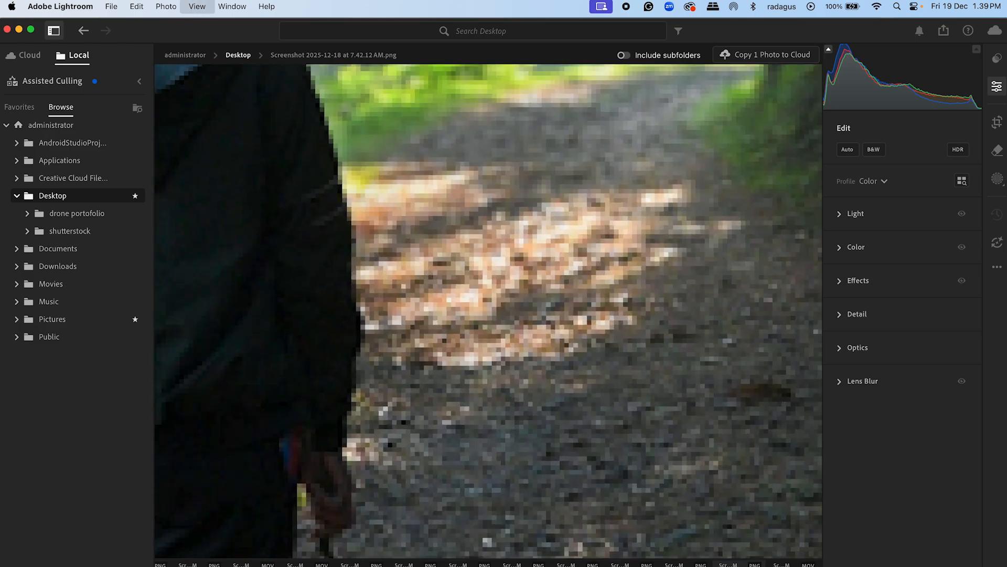
pyautogui.scroll(-2, 462, 343)
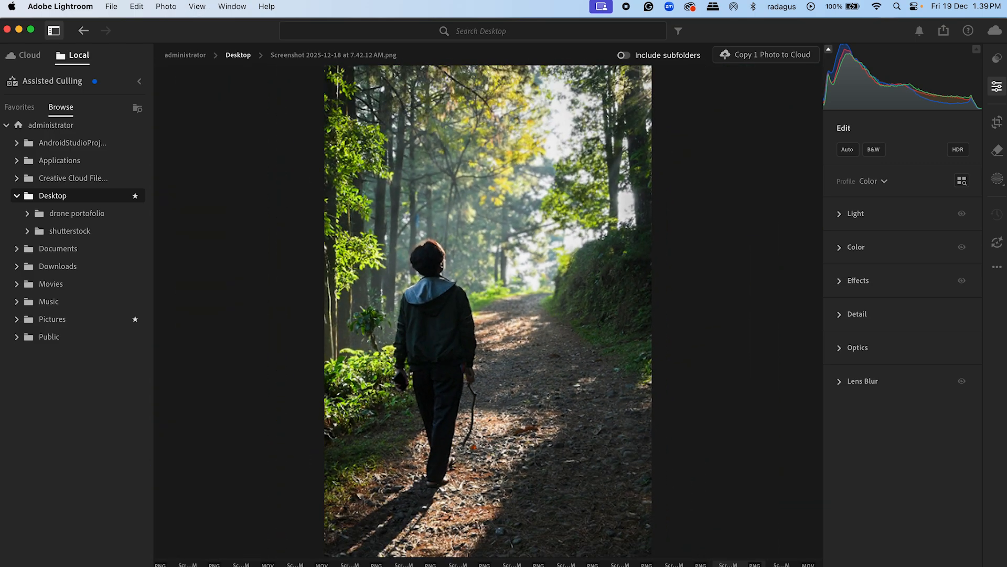
pyautogui.scroll(-1, 488, 310)
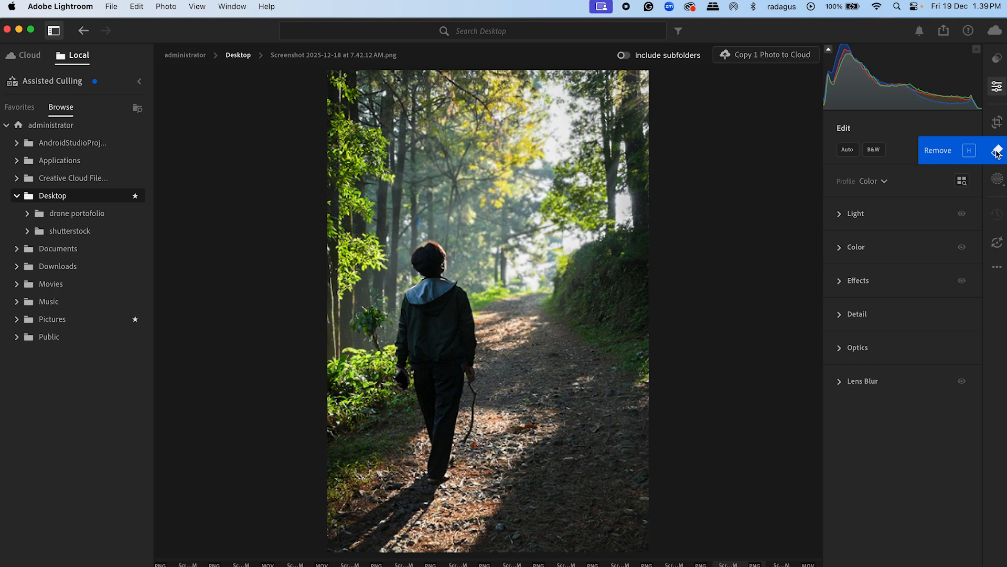
# Step: Create a Subject mask on the walking person and set its Exposure to -0,28, Contrast to +1 and Highlights to -10
pyautogui.click(999, 180)
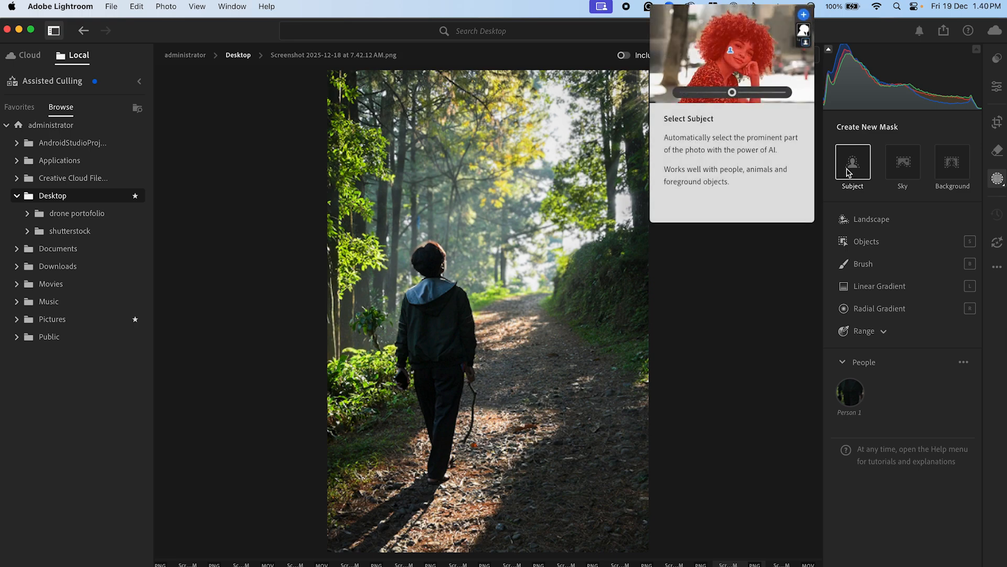
pyautogui.click(849, 173)
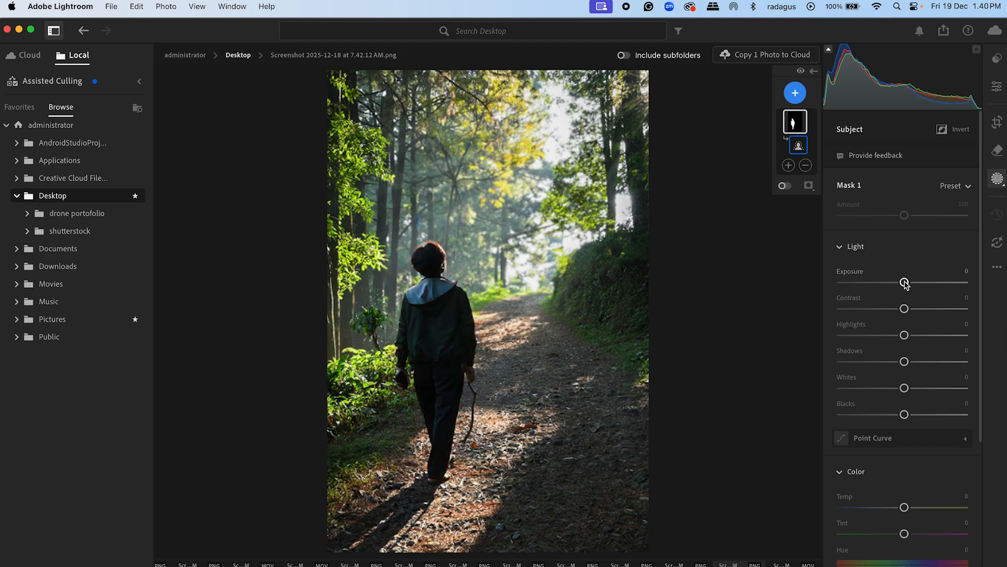
pyautogui.moveTo(905, 283); pyautogui.dragTo(898, 302)
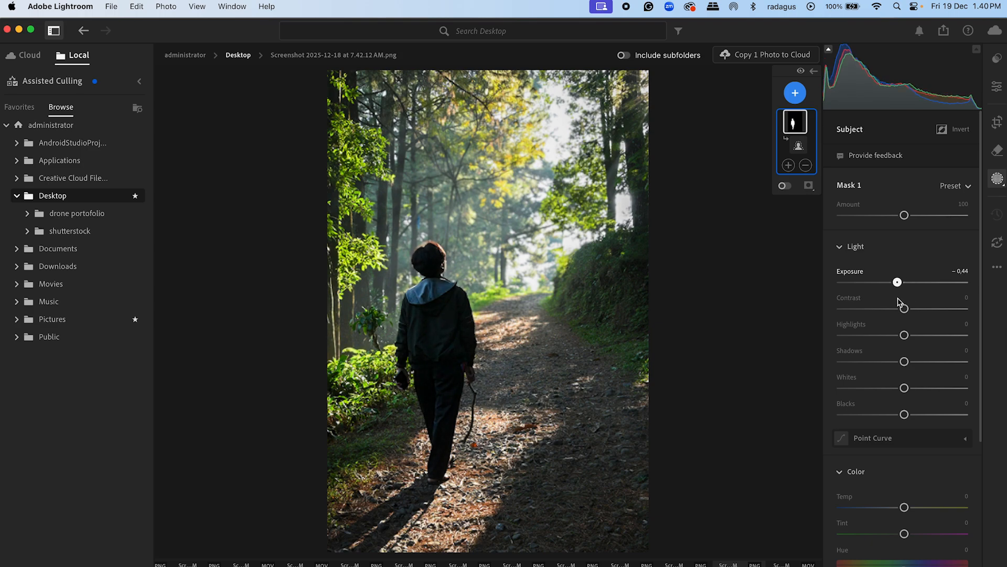
pyautogui.moveTo(898, 303); pyautogui.dragTo(913, 303)
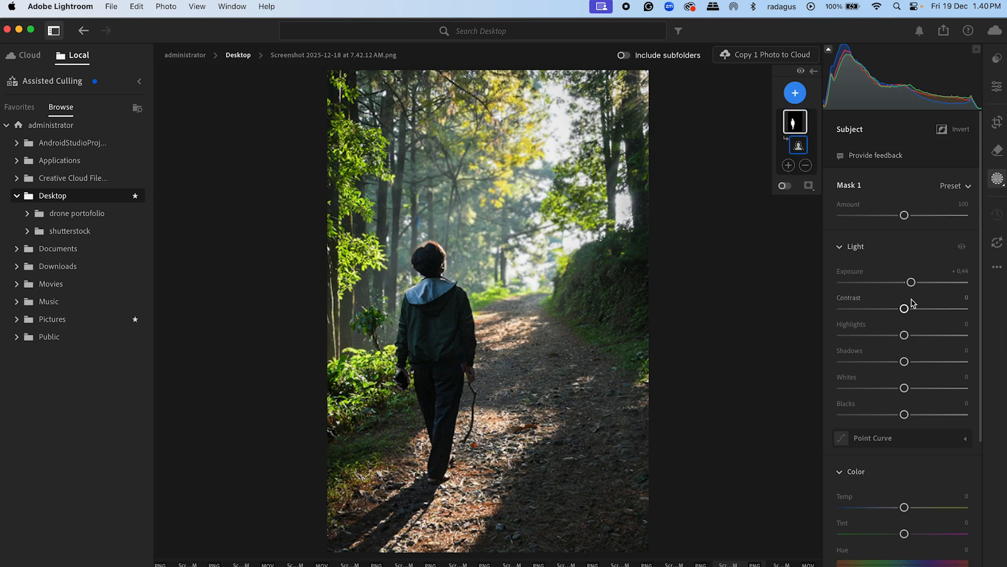
pyautogui.moveTo(912, 284)
pyautogui.mouseDown()
pyautogui.moveTo(898, 287)
pyautogui.moveTo(912, 290)
pyautogui.mouseUp()
pyautogui.moveTo(912, 287); pyautogui.dragTo(911, 288)
pyautogui.moveTo(905, 311); pyautogui.dragTo(898, 336)
pyautogui.moveTo(912, 289); pyautogui.dragTo(901, 292)
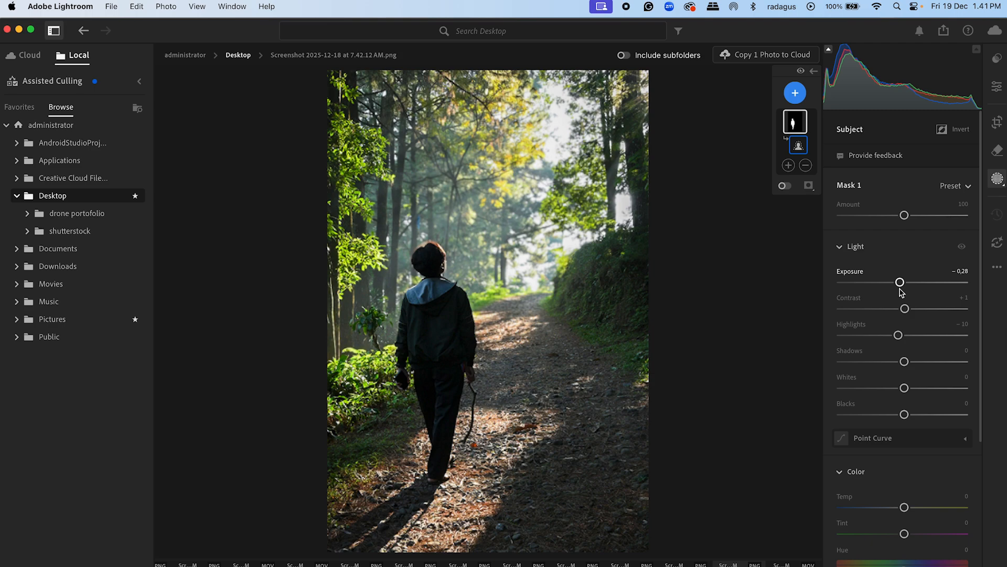
# Step: Raise the Temp of the Subject mask slightly to warm the walking person, and collapse its Color and Effects adjustments
pyautogui.scroll(-3, 834, 454)
pyautogui.scroll(-2, 834, 454)
pyautogui.moveTo(905, 400)
pyautogui.mouseDown()
pyautogui.moveTo(925, 406)
pyautogui.moveTo(899, 414)
pyautogui.moveTo(918, 415)
pyautogui.mouseUp()
pyautogui.click(909, 373)
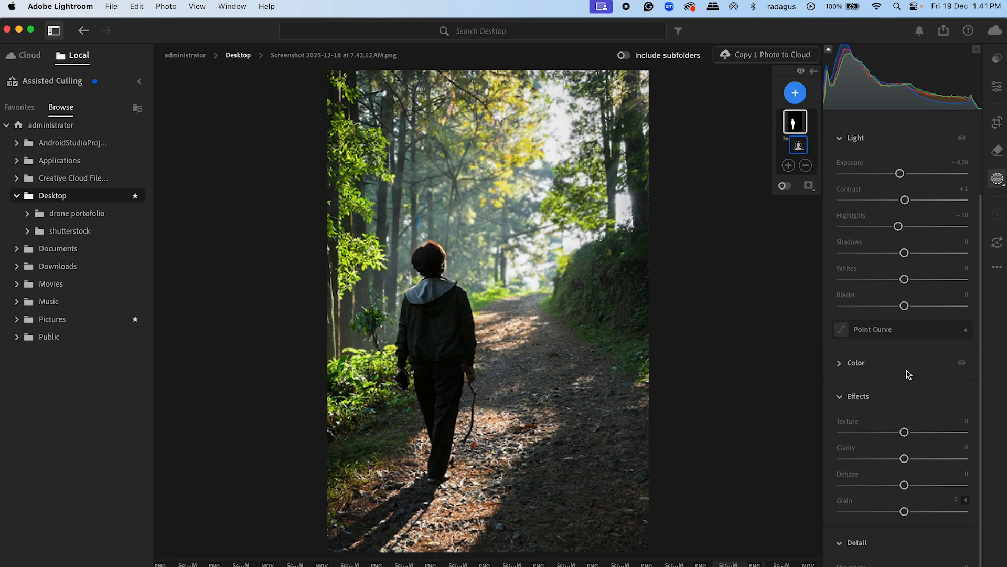
pyautogui.click(840, 399)
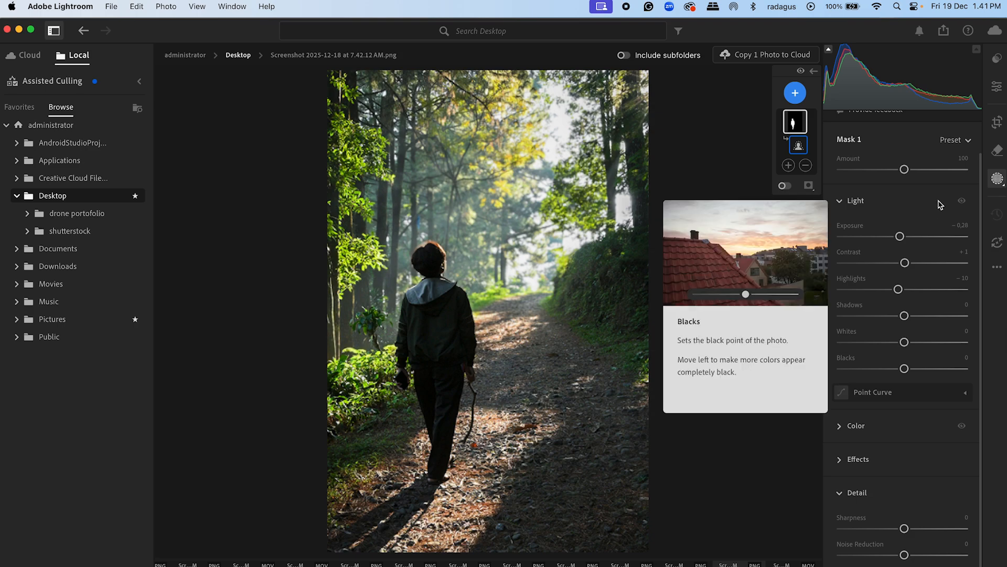
# Step: Add a Linear Gradient mask rising diagonally from the photo's bottom edge to about the walking person's waist, covering the lower path
pyautogui.click(998, 180)
pyautogui.click(998, 180)
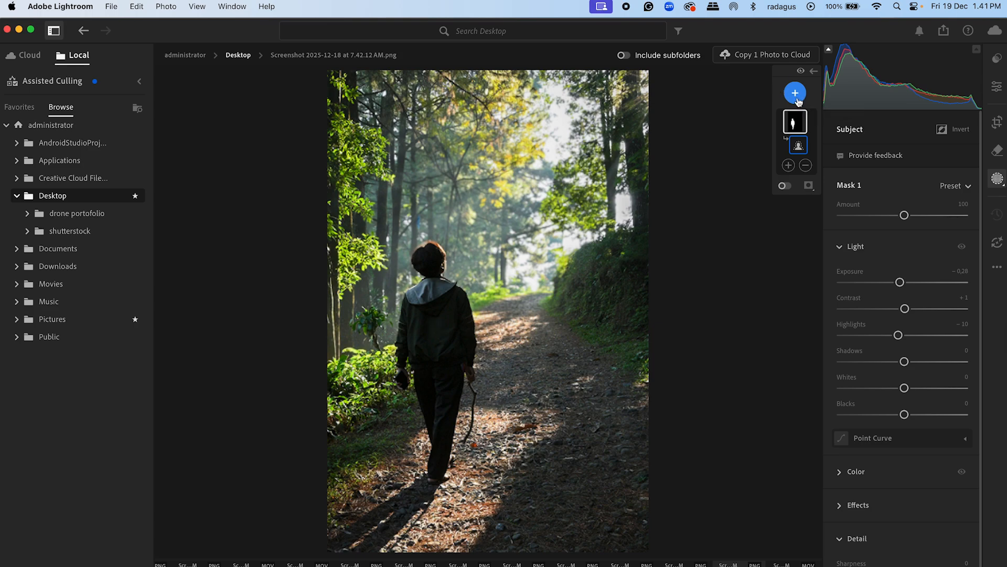
pyautogui.click(796, 95)
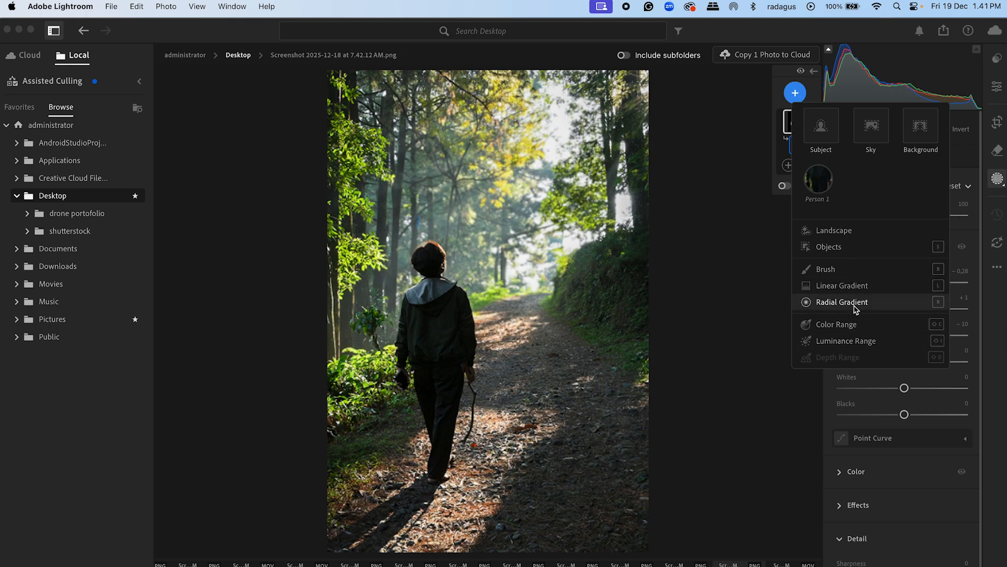
pyautogui.moveTo(851, 291)
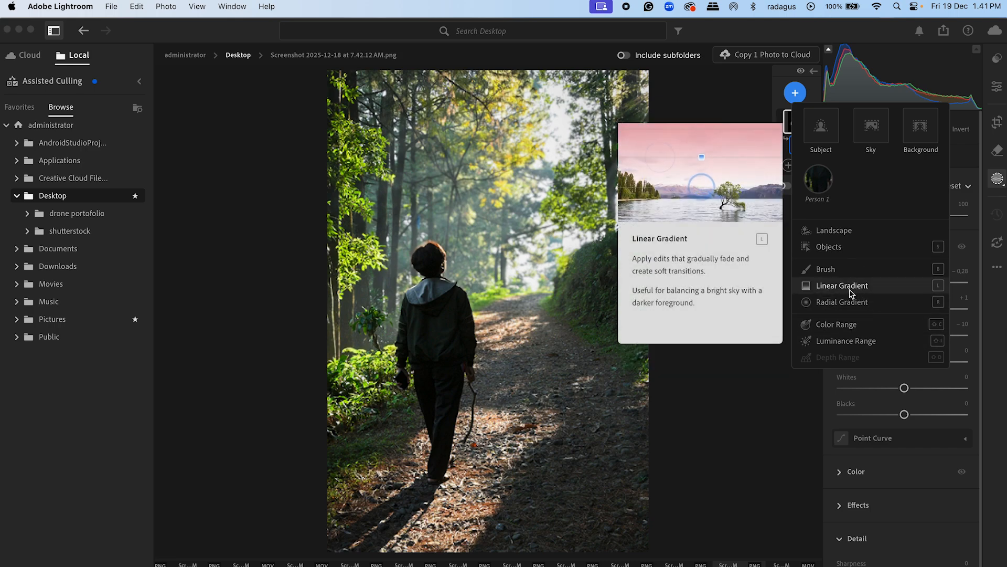
pyautogui.click(851, 289)
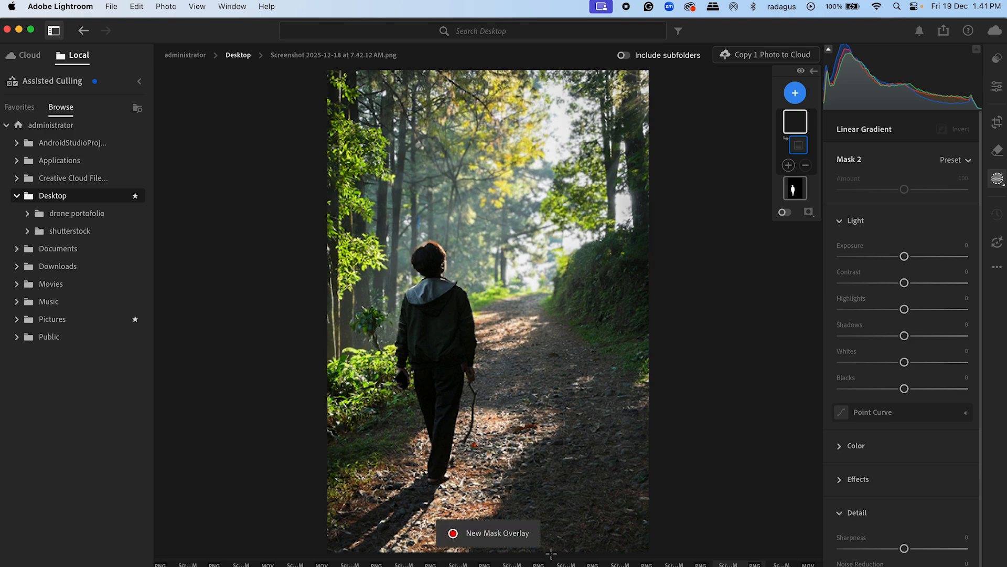
pyautogui.moveTo(551, 554); pyautogui.dragTo(496, 363)
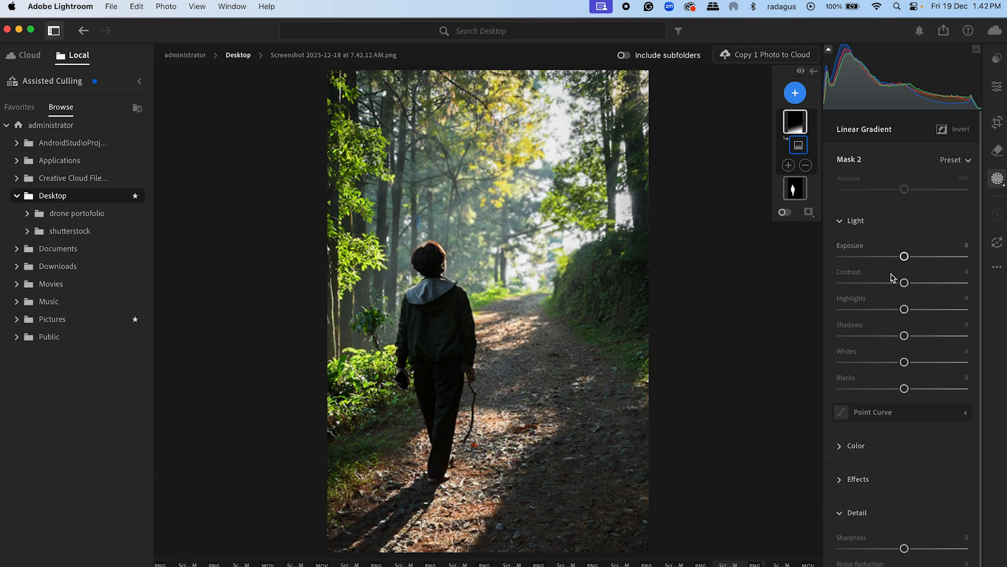
# Step: Set the Linear Gradient mask's Exposure to -0,96 and Temp to -14, and collapse its Light and Color adjustments
pyautogui.moveTo(905, 257); pyautogui.dragTo(884, 265)
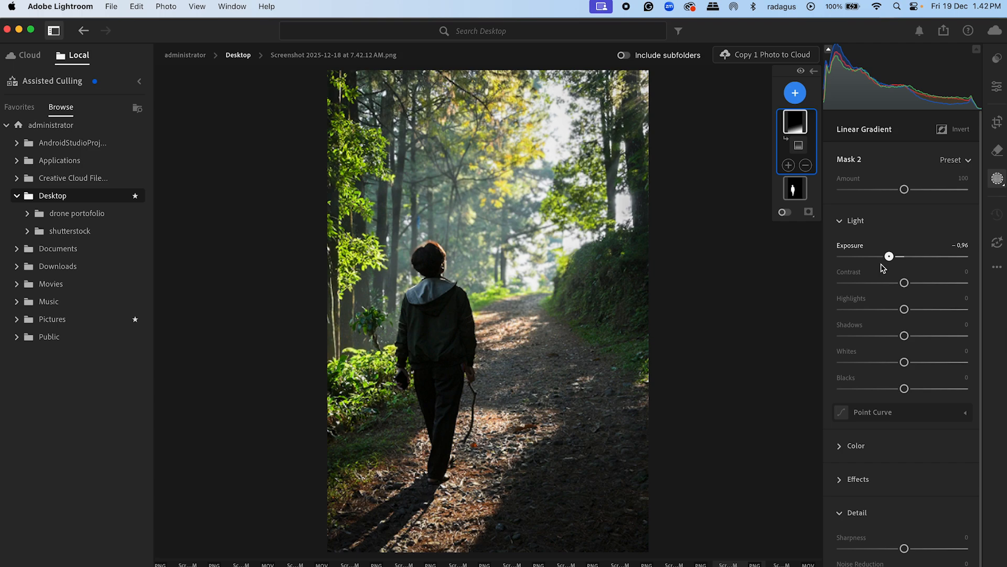
pyautogui.click(841, 222)
pyautogui.click(842, 255)
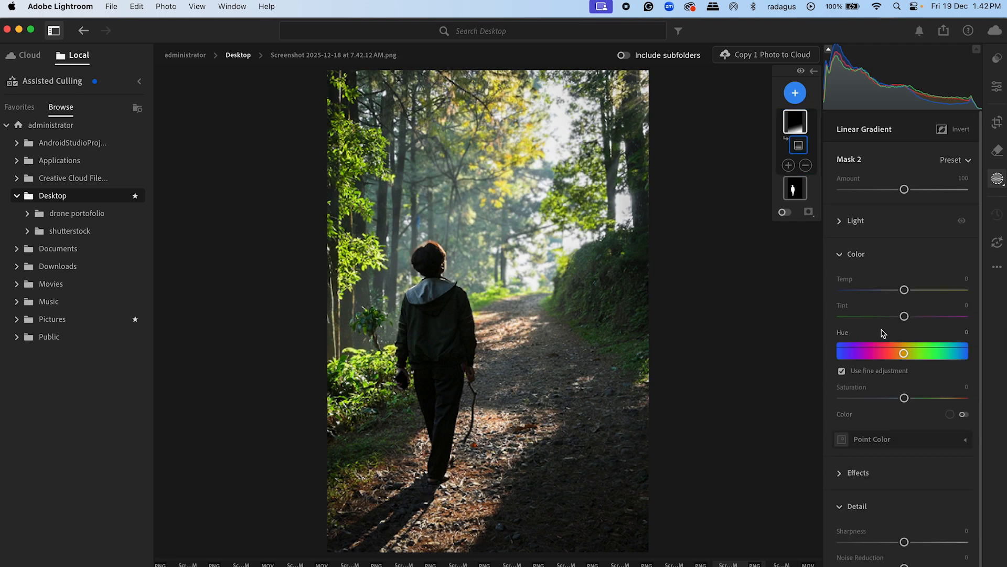
pyautogui.moveTo(904, 290)
pyautogui.mouseDown()
pyautogui.moveTo(889, 292)
pyautogui.moveTo(942, 303)
pyautogui.moveTo(871, 304)
pyautogui.moveTo(897, 302)
pyautogui.mouseUp()
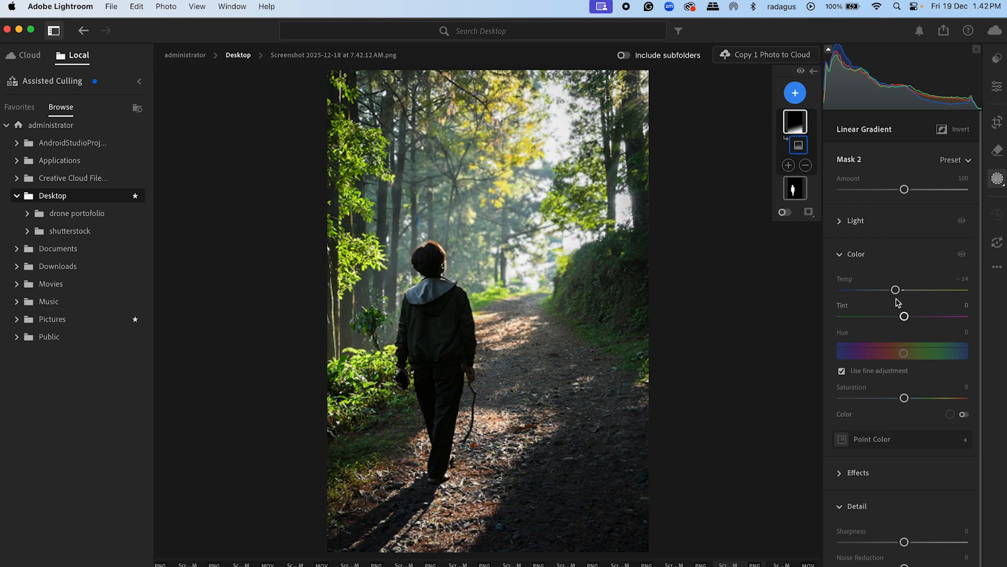
pyautogui.click(841, 256)
# Step: Export the edited photo as JPG (Large) to the Documents folder
pyautogui.moveTo(691, 263)
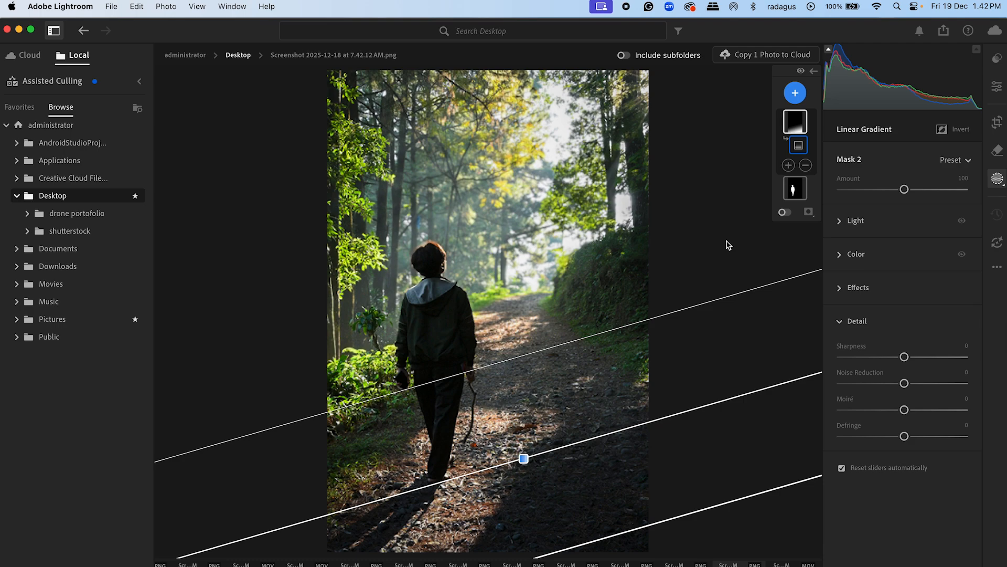
pyautogui.click(945, 32)
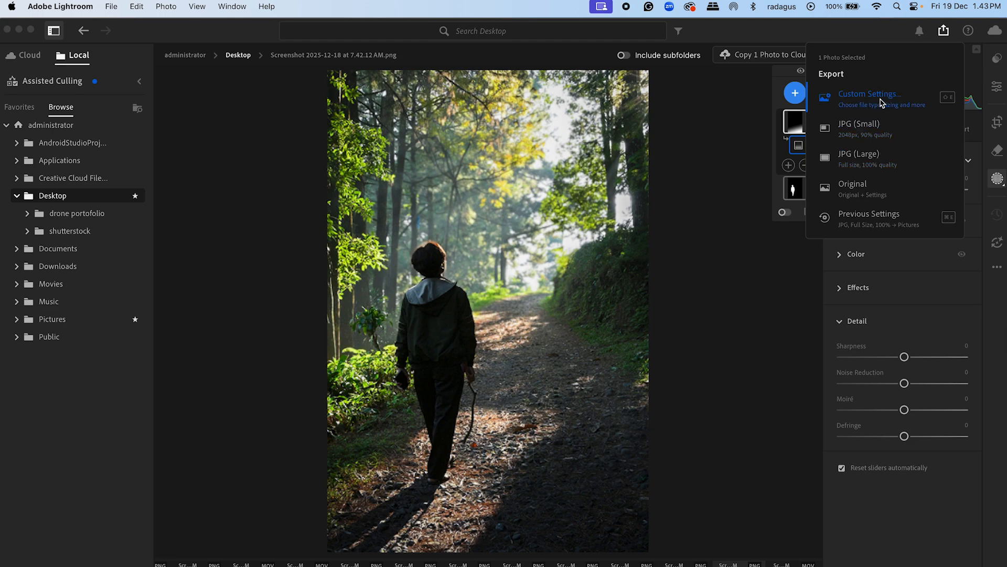
pyautogui.click(856, 163)
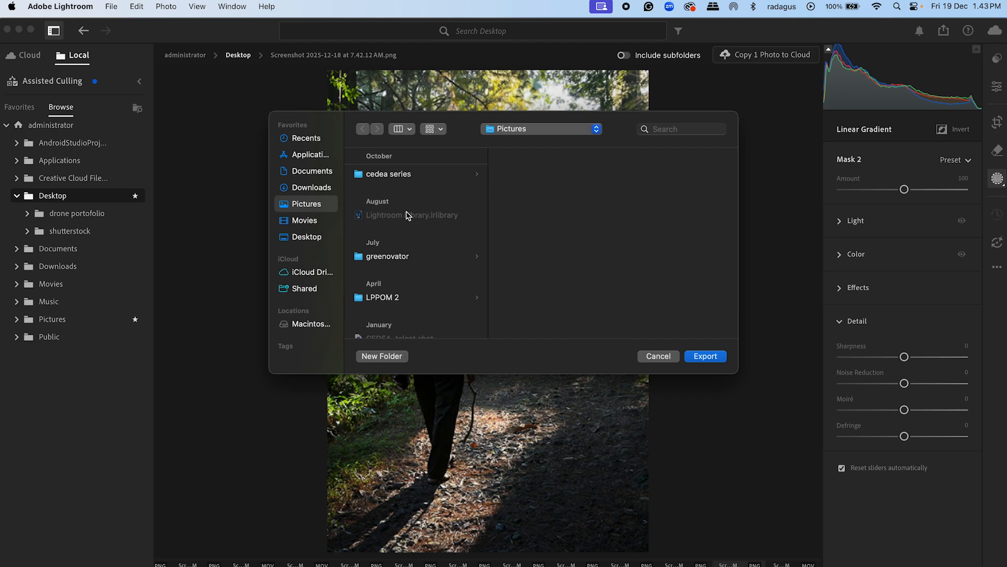
pyautogui.click(326, 173)
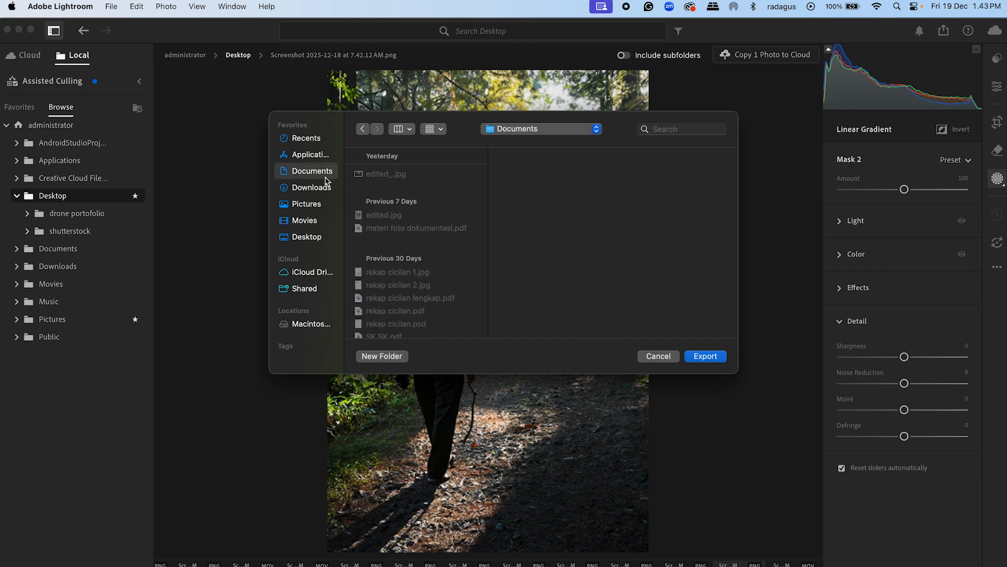
pyautogui.click(706, 356)
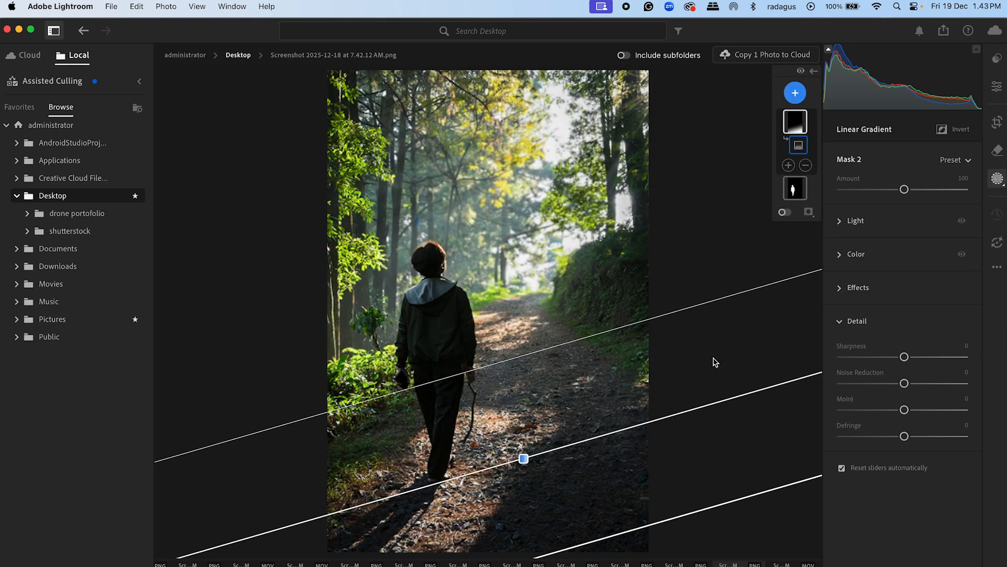